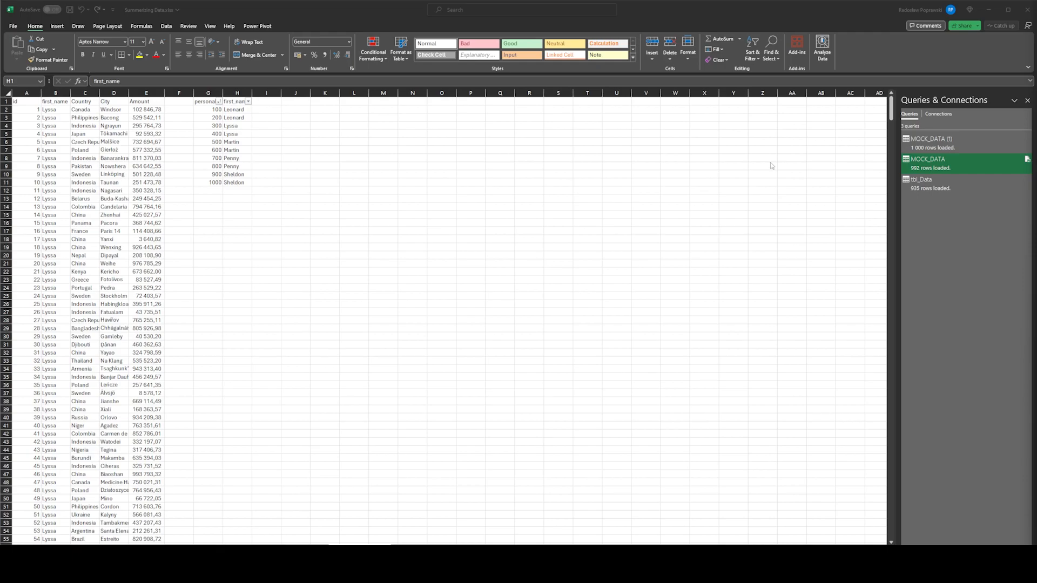
- Examine the main data table and how personal IDs pair with first names in the adjacent lookup table
left_click_drag(24, 101, 158, 247)
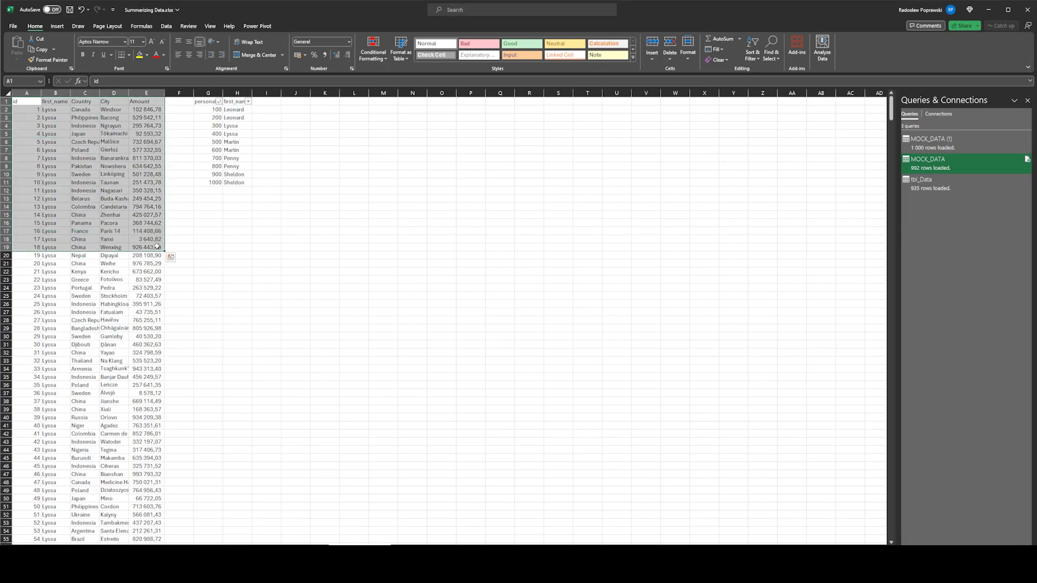
left_click(226, 126)
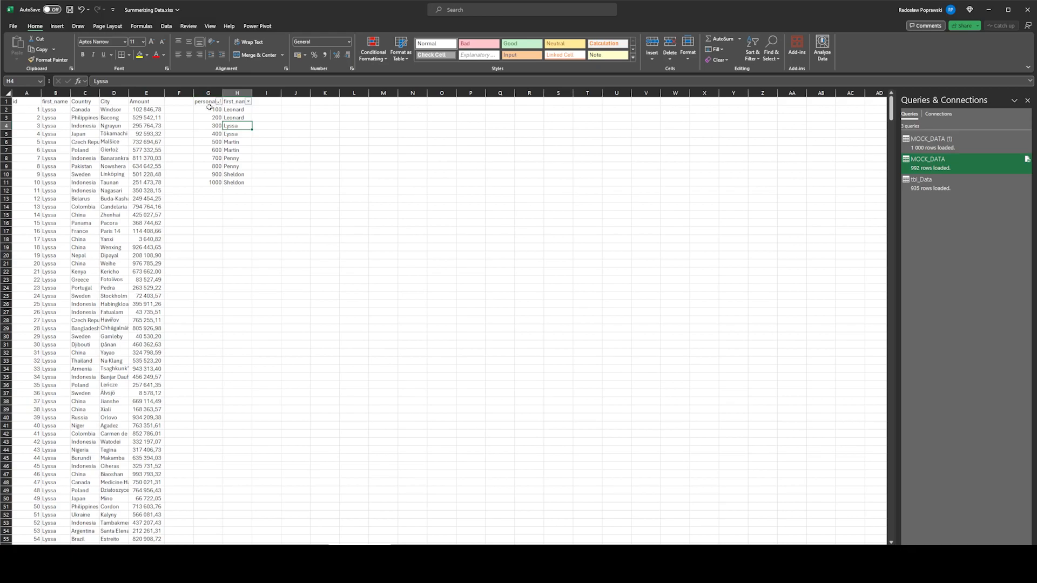
left_click_drag(210, 109, 237, 182)
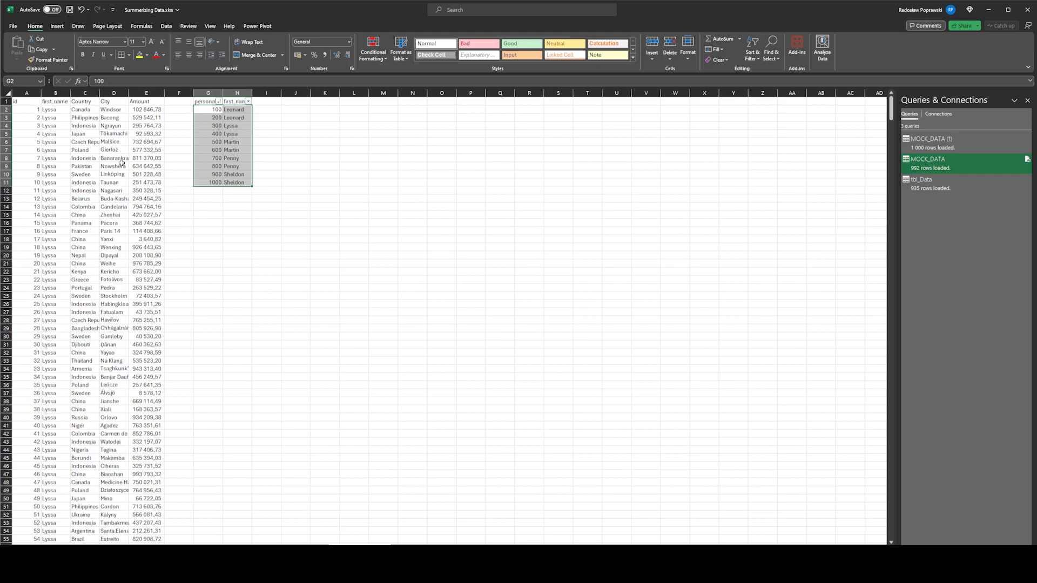
left_click(256, 132)
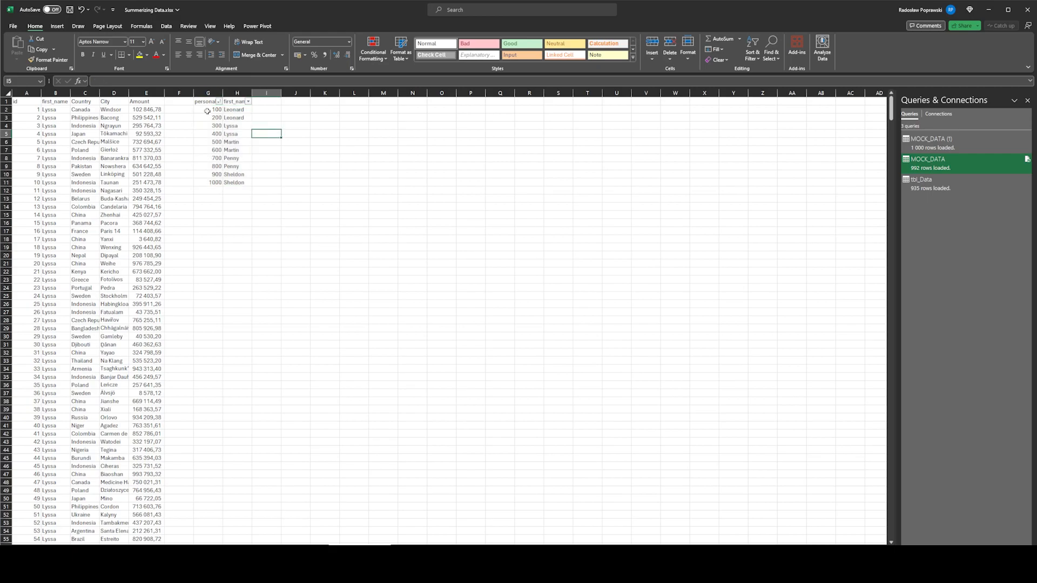
left_click_drag(207, 111, 219, 179)
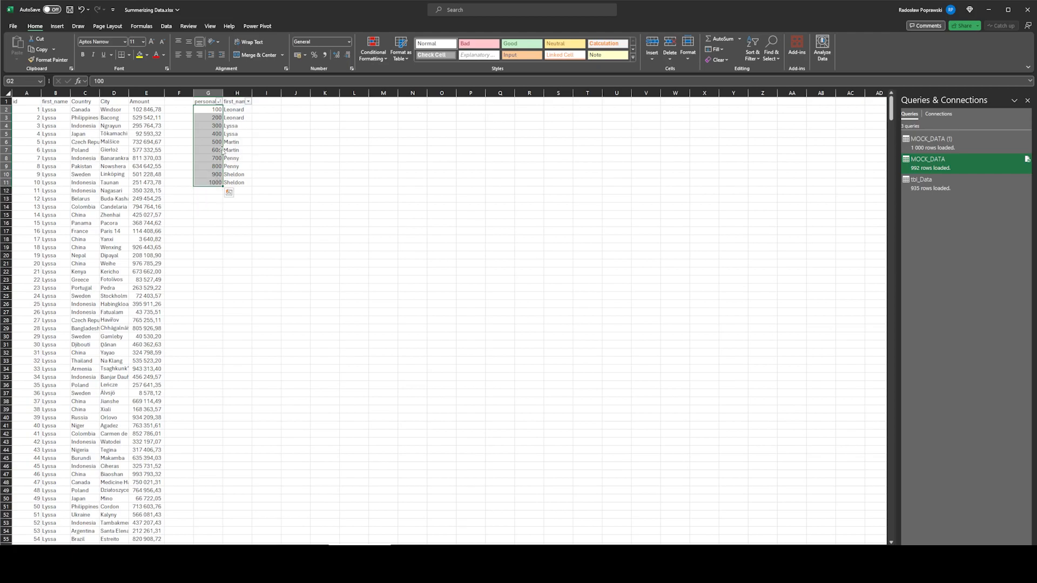
left_click_drag(241, 110, 227, 179)
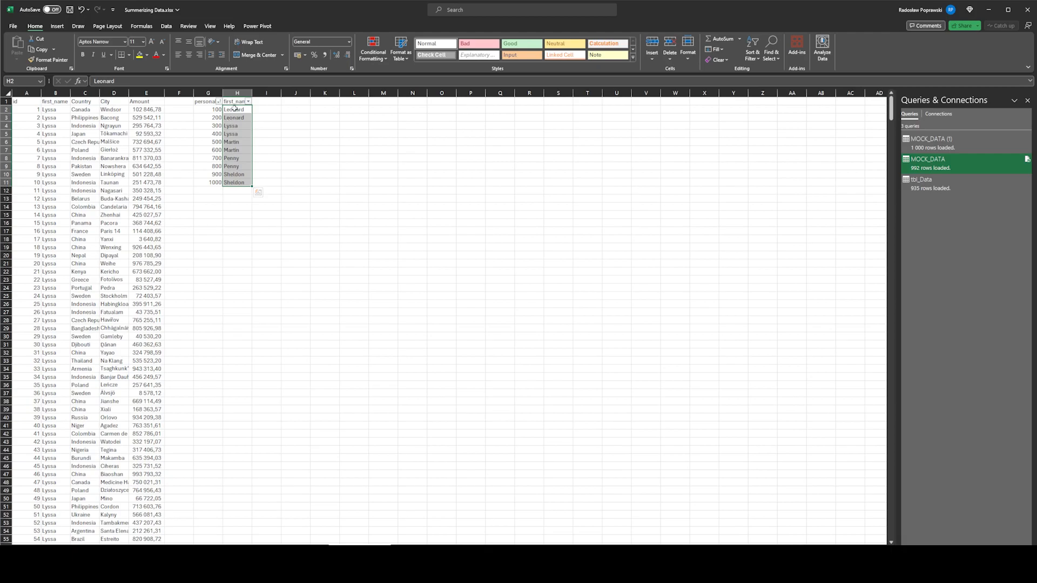
left_click(206, 111)
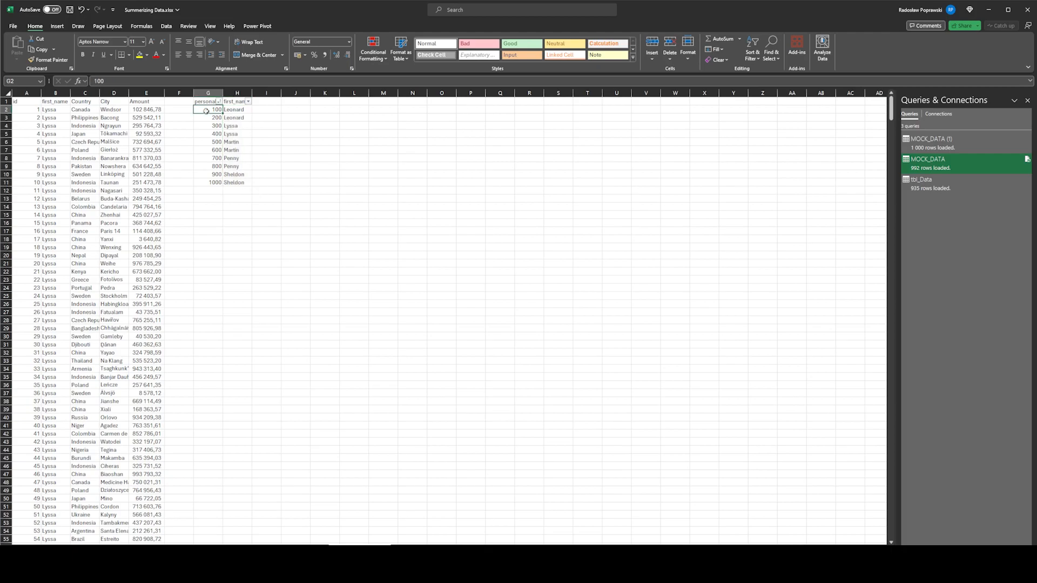
left_click_drag(212, 107, 212, 116)
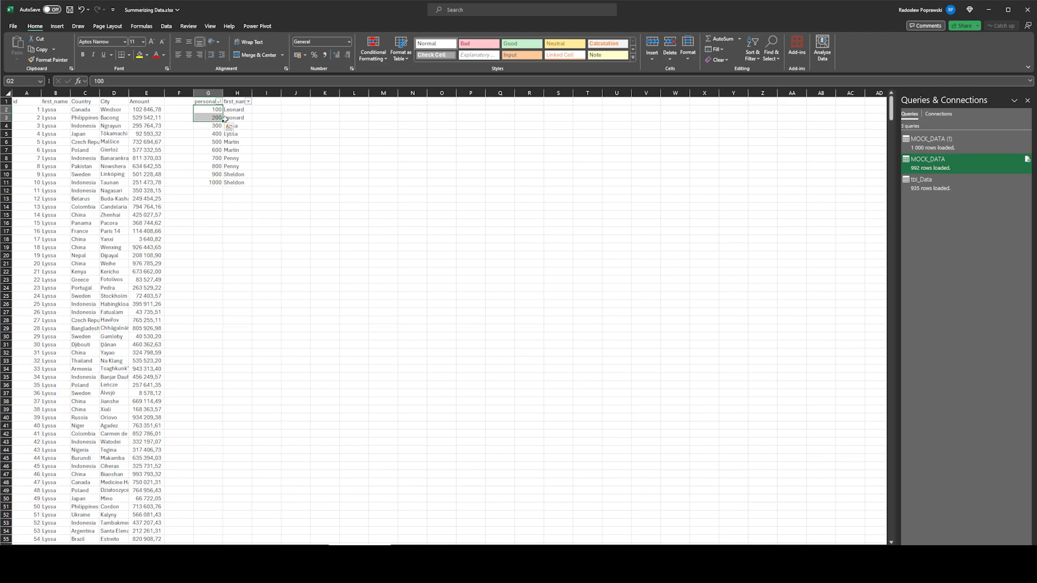
left_click_drag(238, 110, 241, 182)
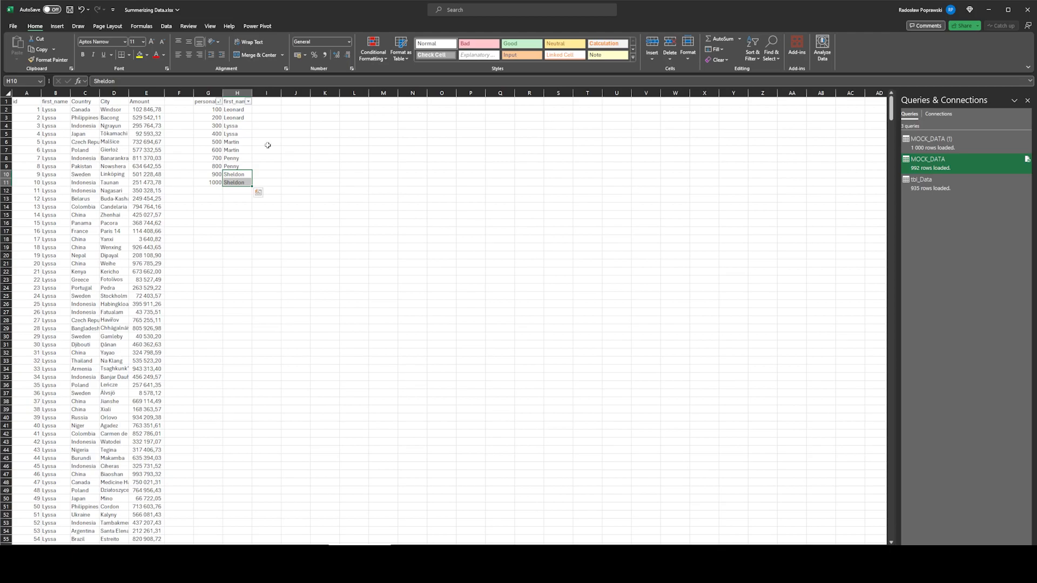
right_click(208, 94)
key("Escape")
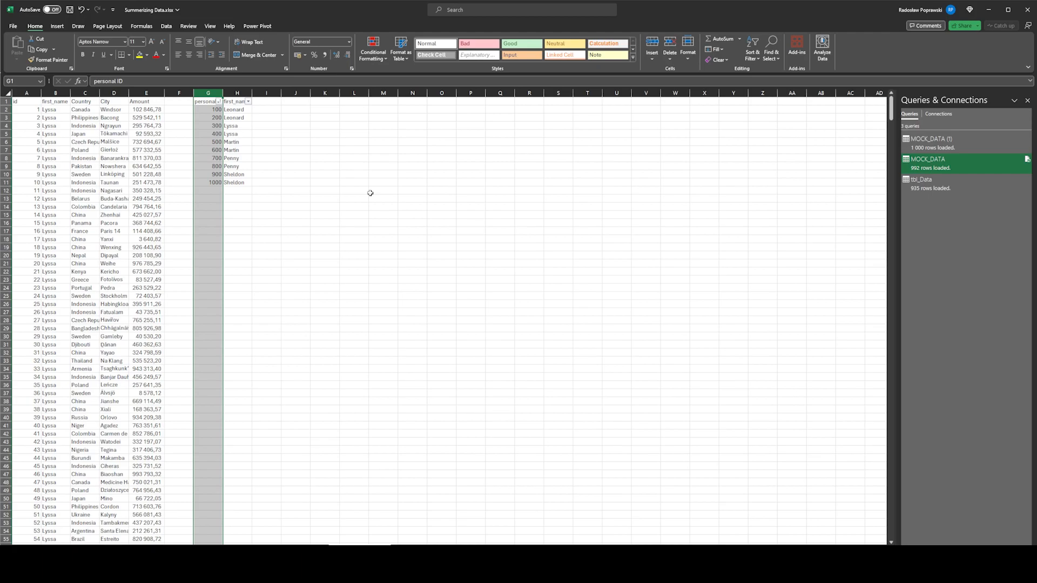
- Insert a blank column directly after the Amount column, before the lookup table
left_click(169, 176)
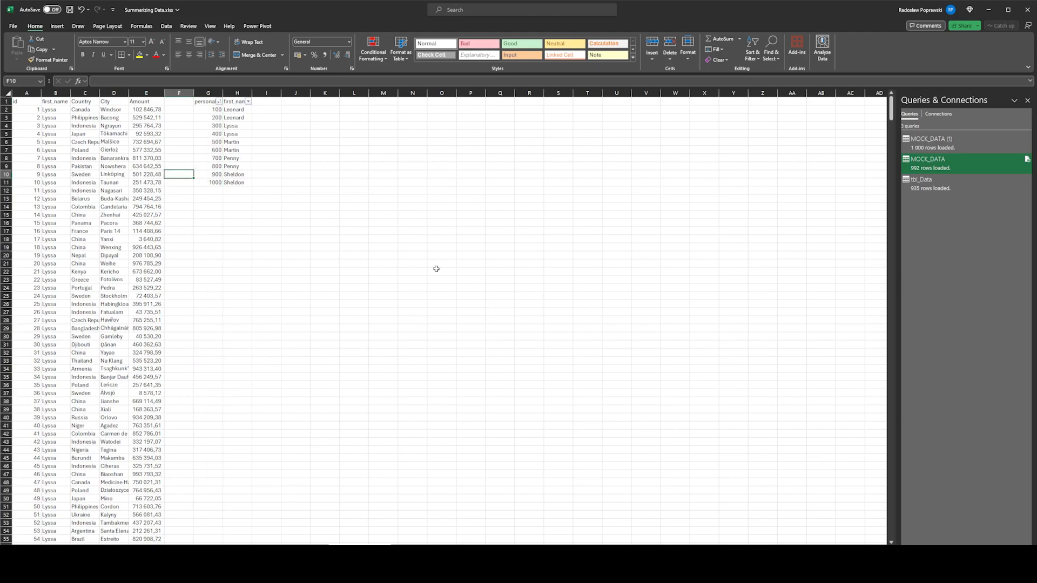
key("ctrl+space")
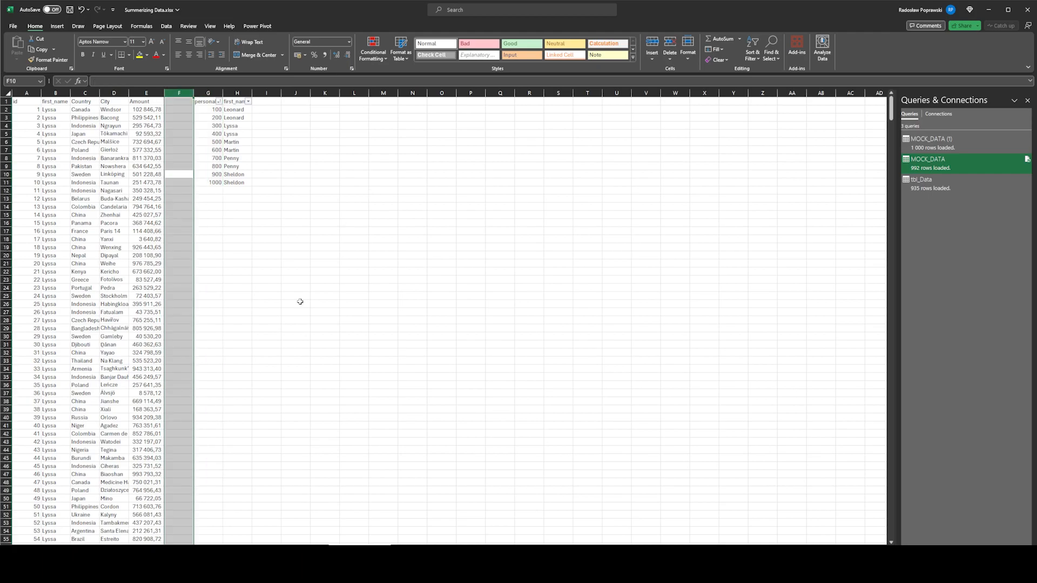
key("ctrl+shift+equal")
key("ctrl+Up")
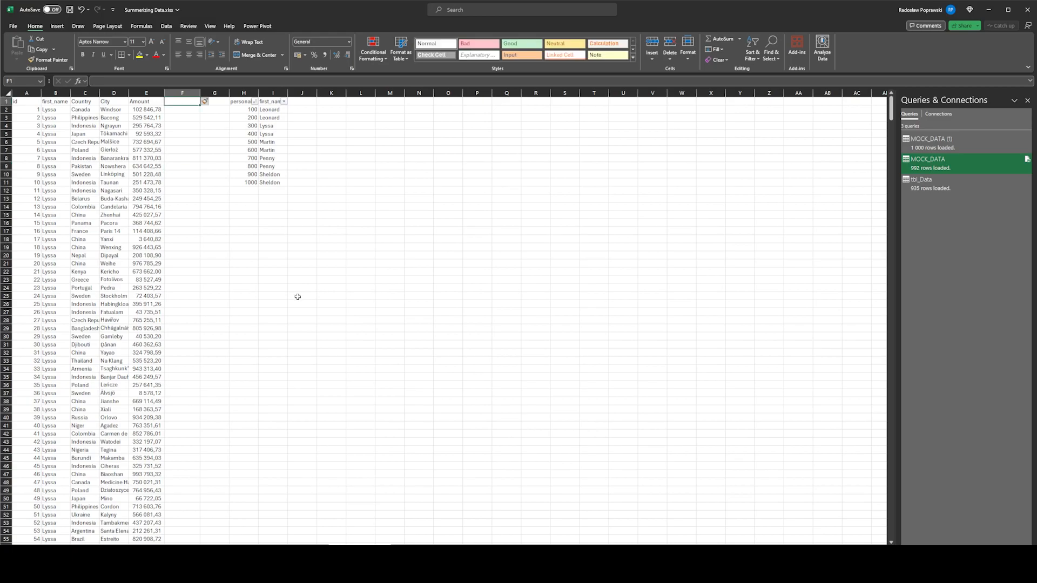
- Enter Personal ID as the header of the new column in cell F1
type("ID")
key("Return")
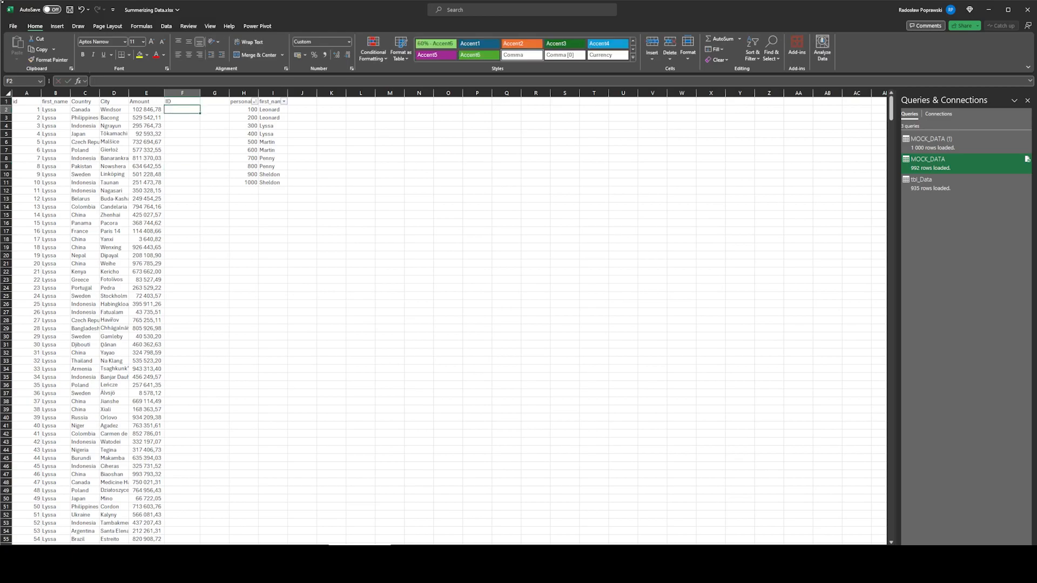
key("Up")
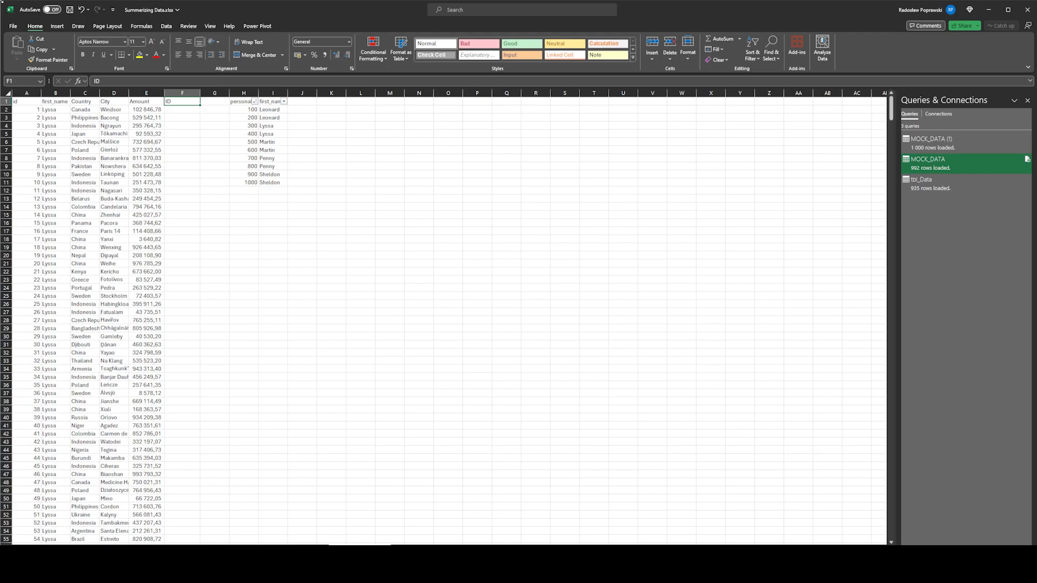
type("Personal ID")
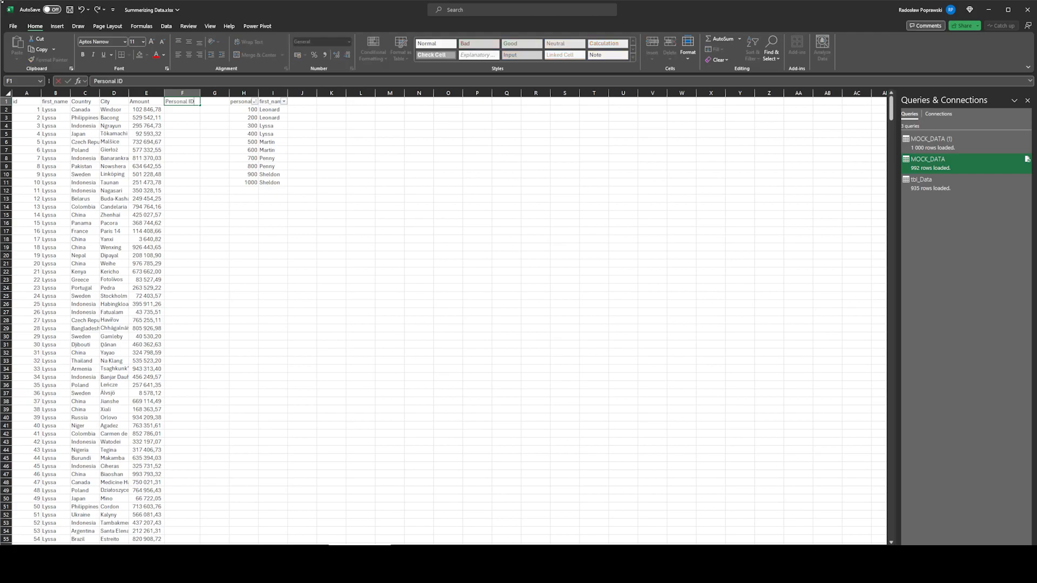
key("Return")
type("=")
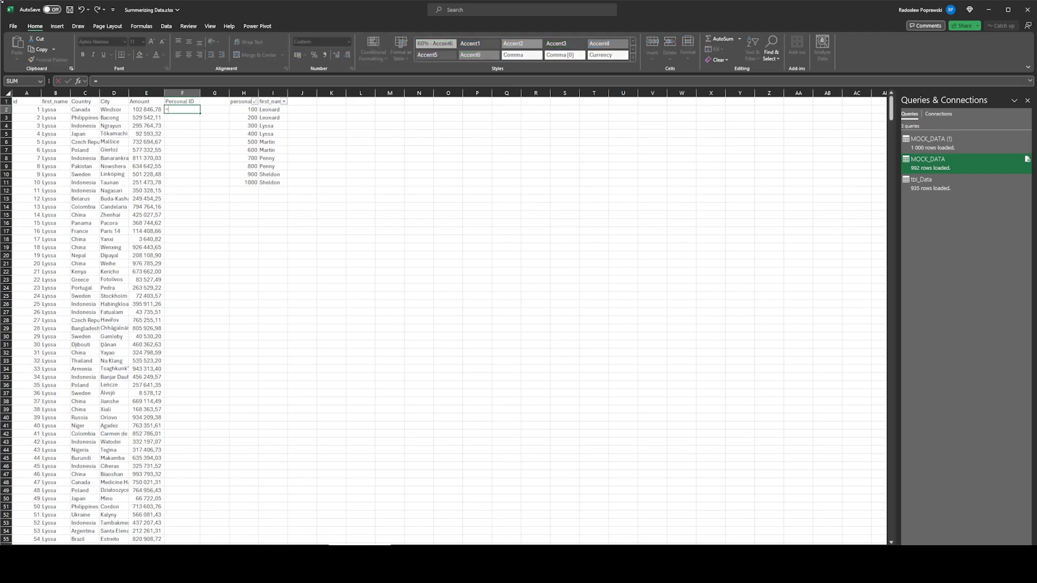
type("fil")
key("Tab")
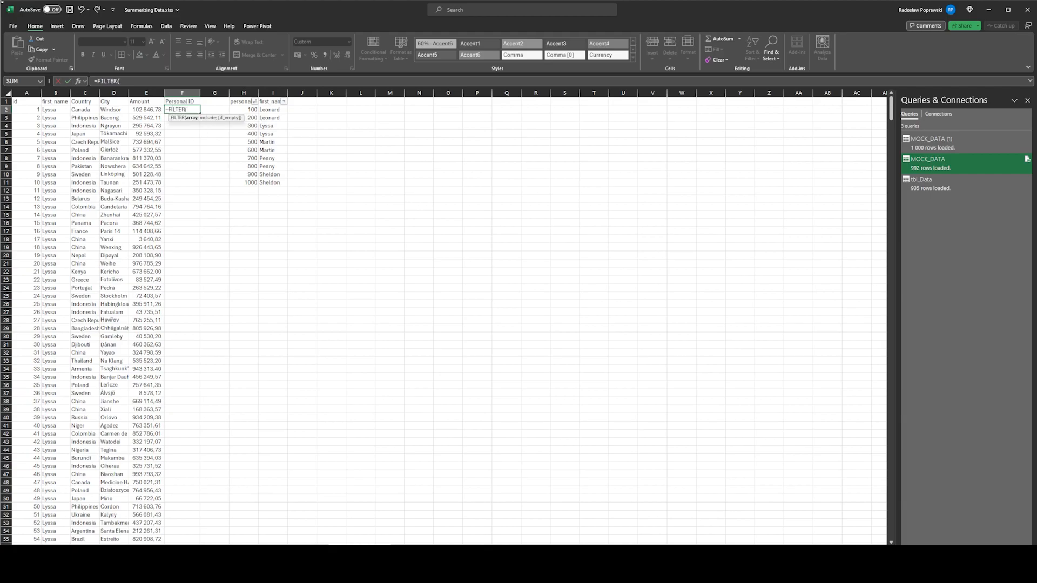
key("Right")
key("Right")
key("Escape")
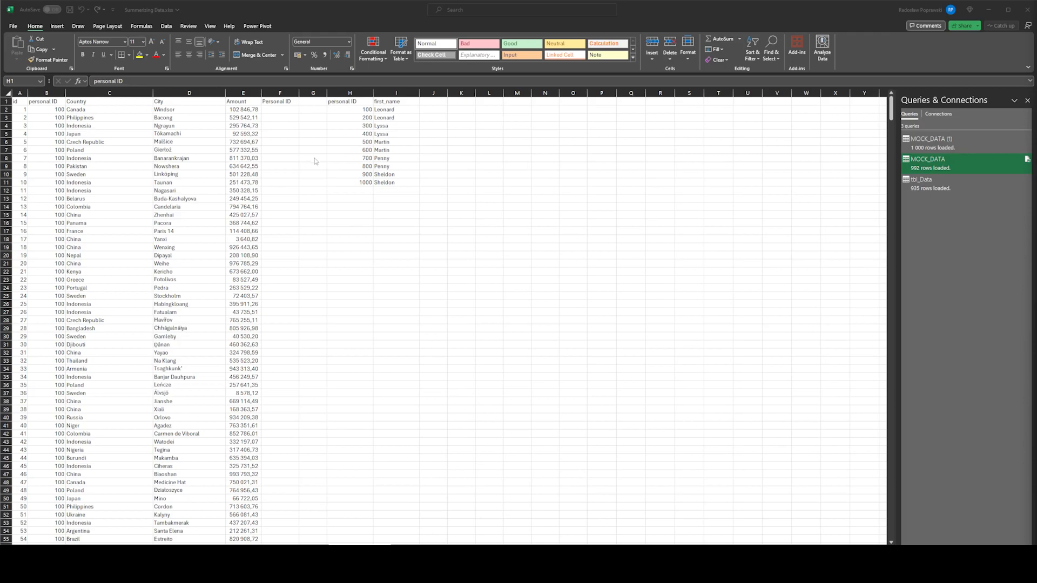
- Try to replace the Personal ID header in F1 with a copy of the first_name header from I1
left_click(282, 113)
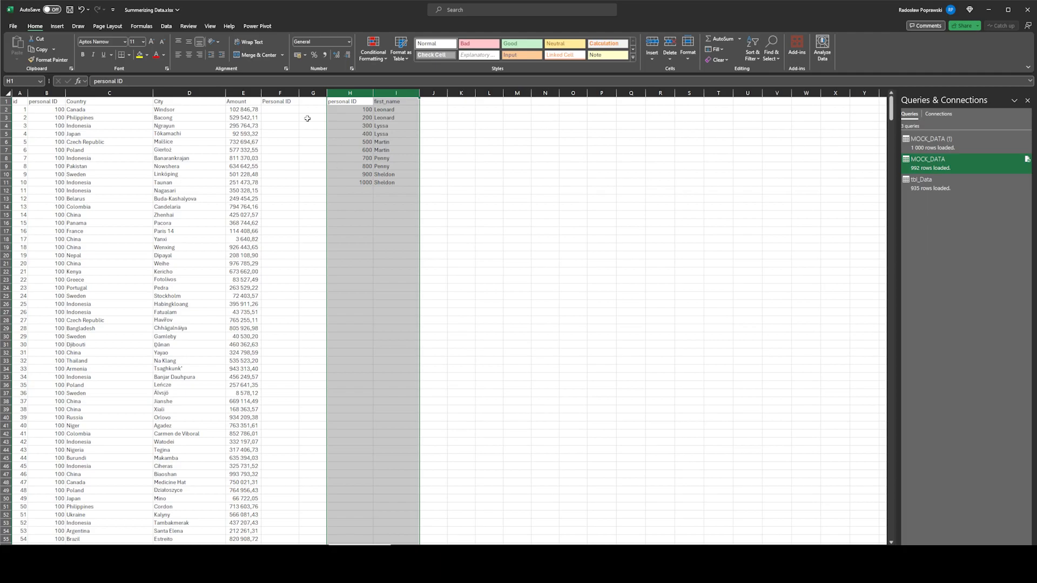
left_click(292, 103)
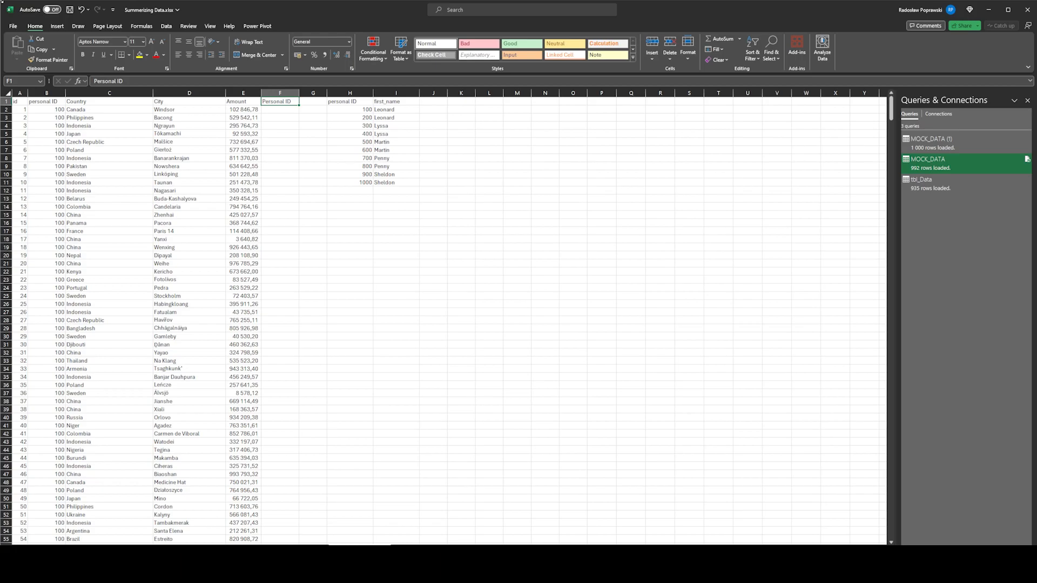
key("Right")
key("Right")
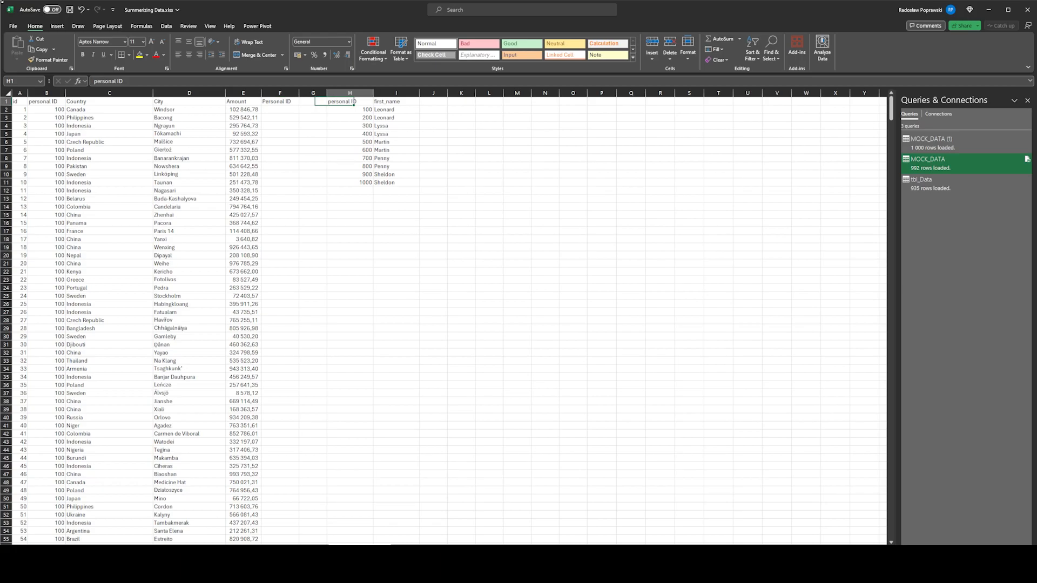
key("Right")
key("ctrl+c")
key("Left")
key("Left")
key("Left")
key("ctrl+v")
key("Down")
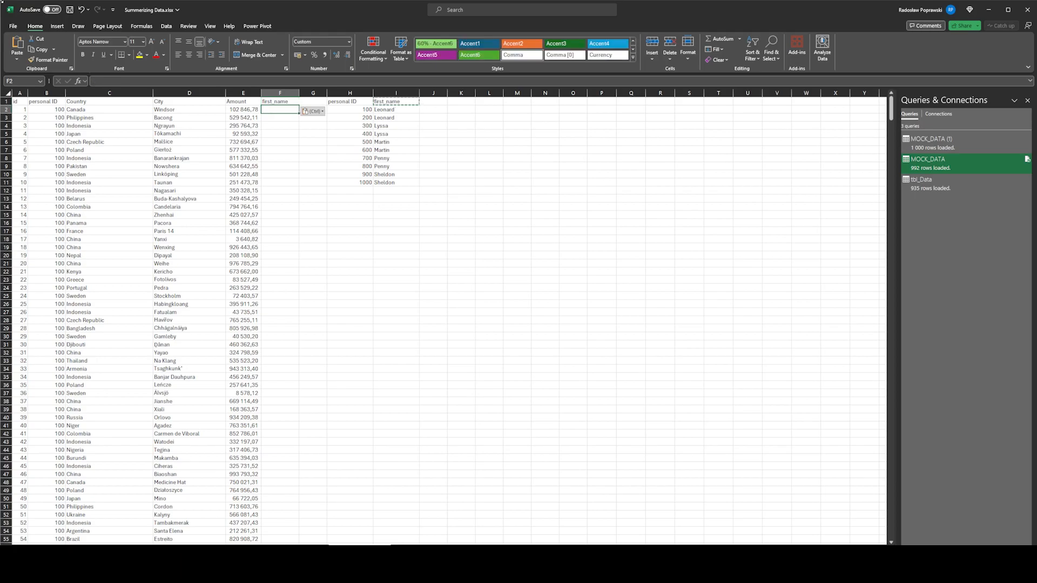
key("ctrl+z")
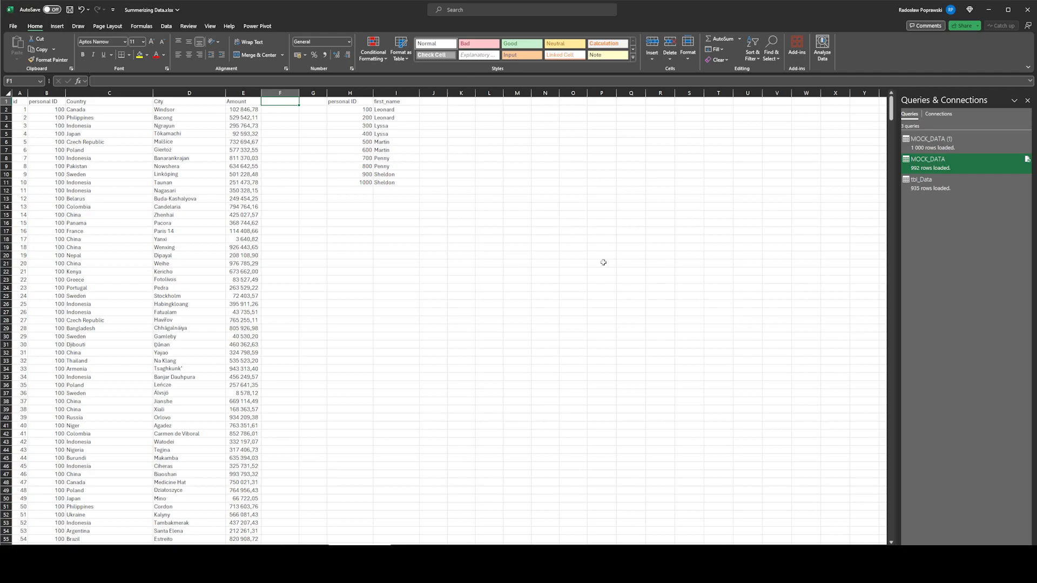
- Examine the main table's first rows and its column headers from id through Amount
left_click(286, 183)
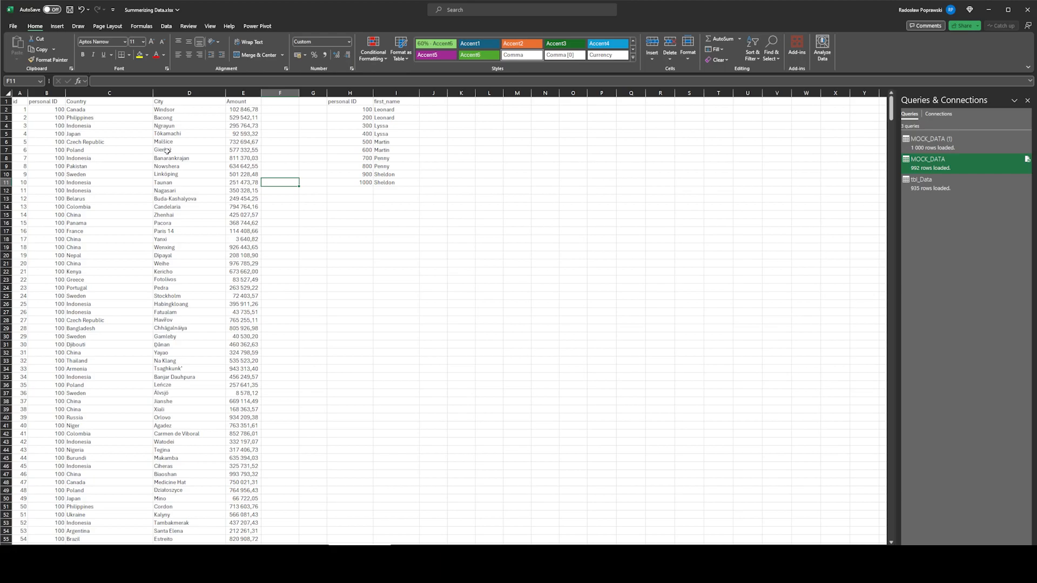
key("ctrl+Left")
key("ctrl+Left")
key("ctrl+Up")
key("ctrl+shift+Right")
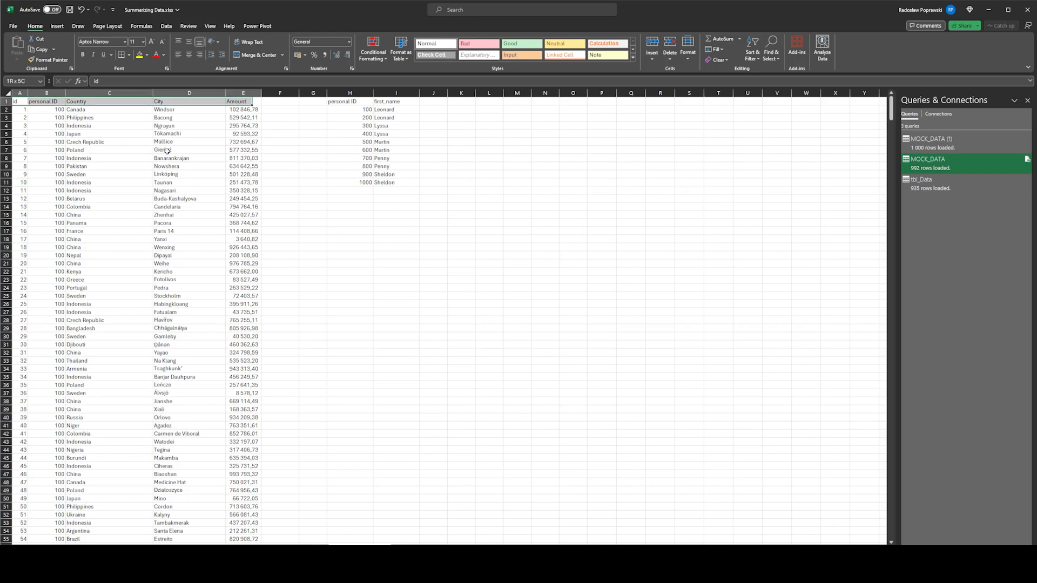
key("shift+Down")
key("shift+Down")
key("shift+Down")
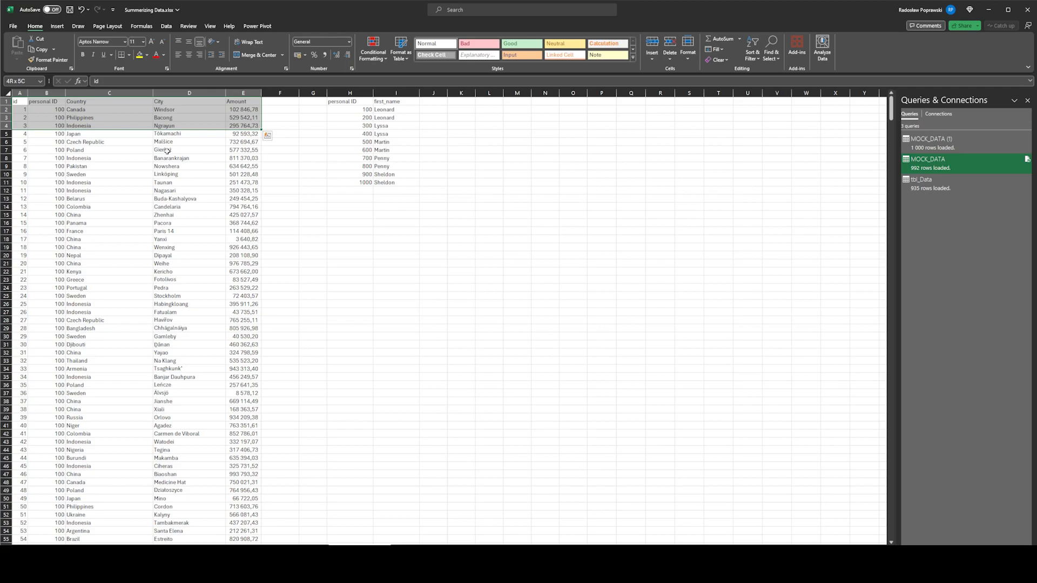
key("ctrl+Home")
key("Right")
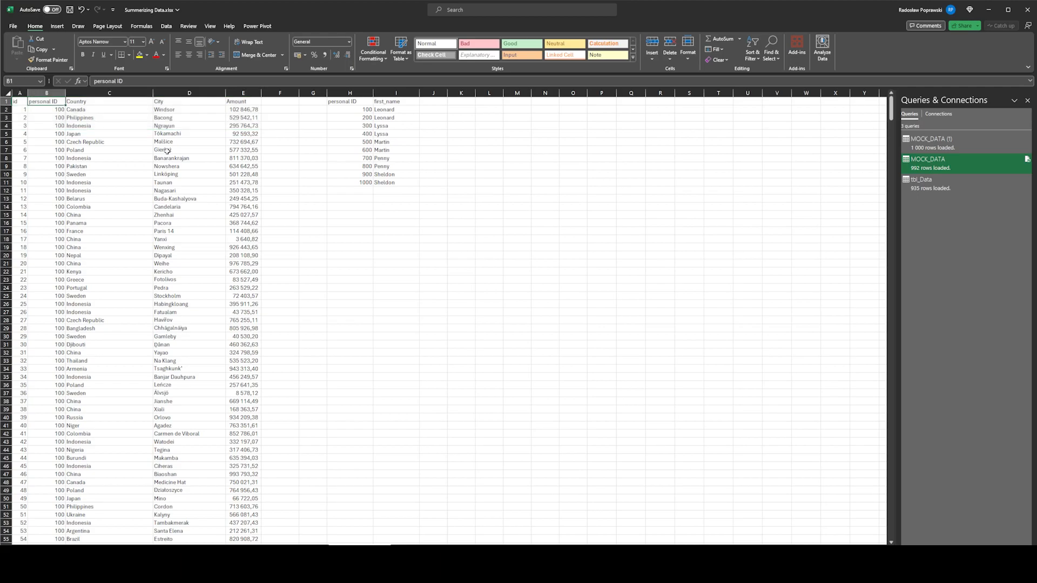
key("Right")
key("Right")
key("Right")
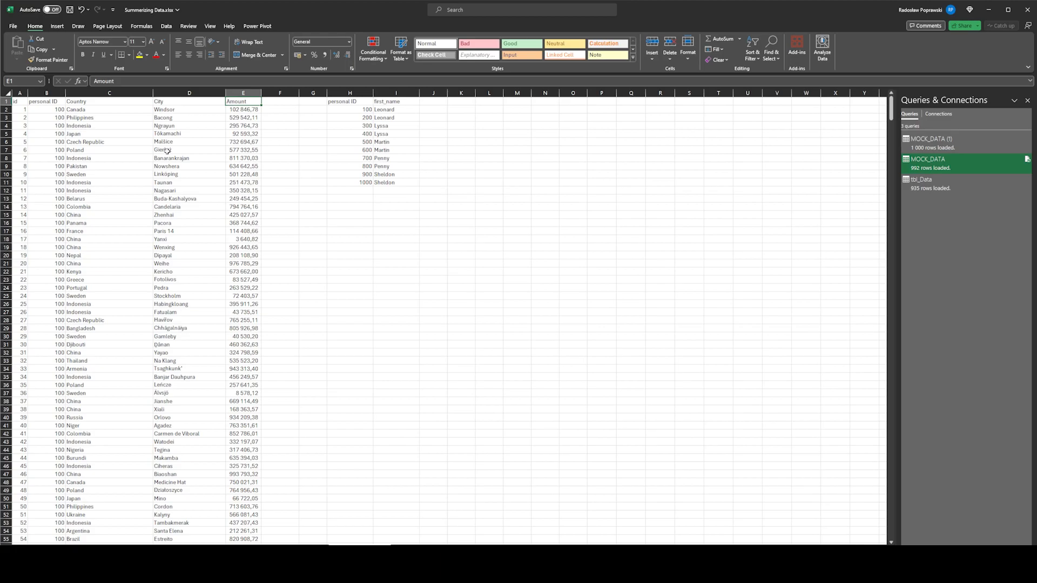
- Examine the lookup table in columns H and I, comparing the personal ID and first_name entries
key("ctrl+Right")
key("shift+Right")
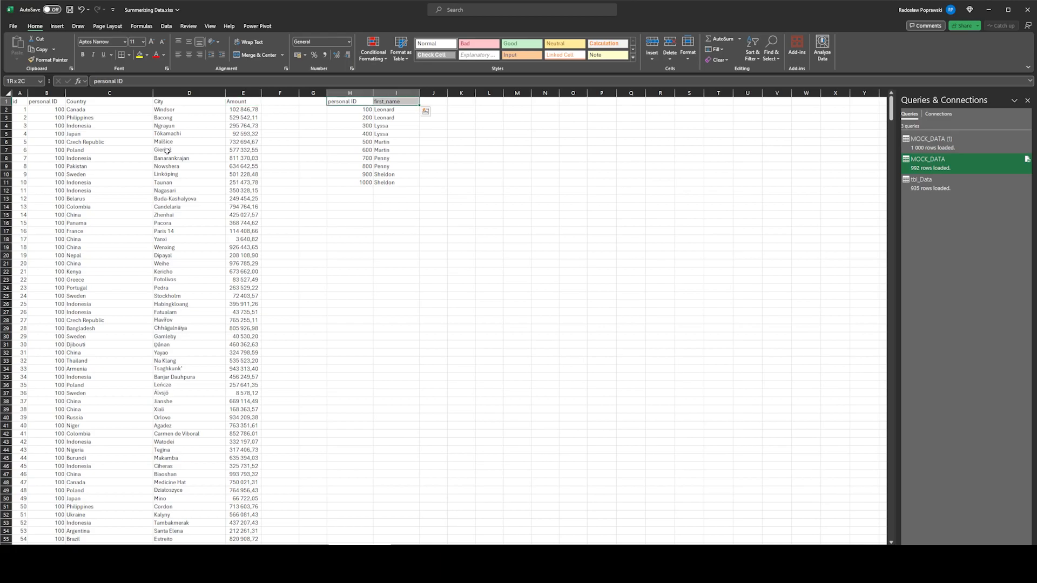
key("ctrl+shift+Down")
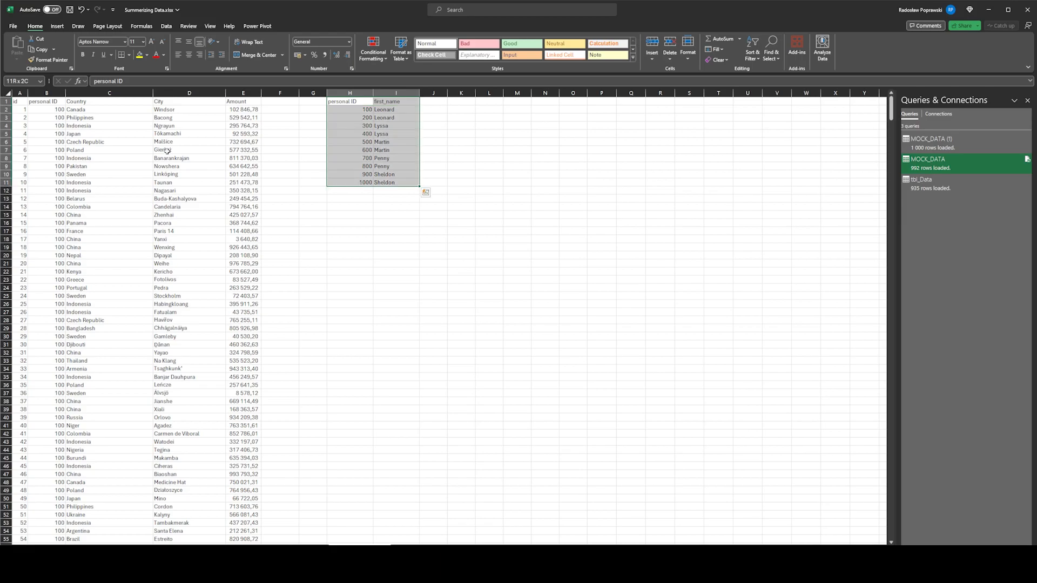
key("Right")
key("Down")
key("Down")
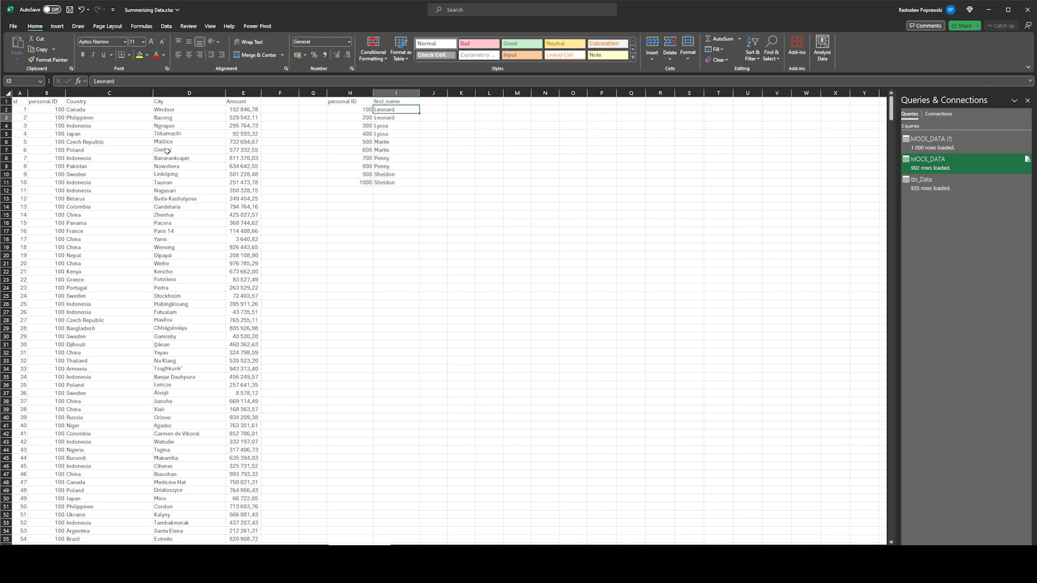
key("Left")
key("ctrl+Up")
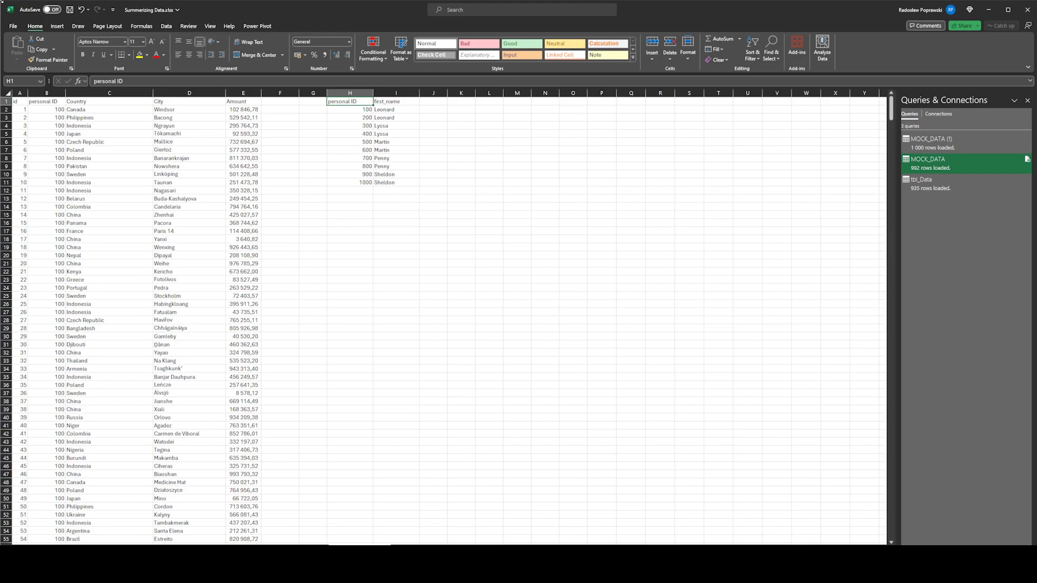
key("Right")
key("Down")
key("Down")
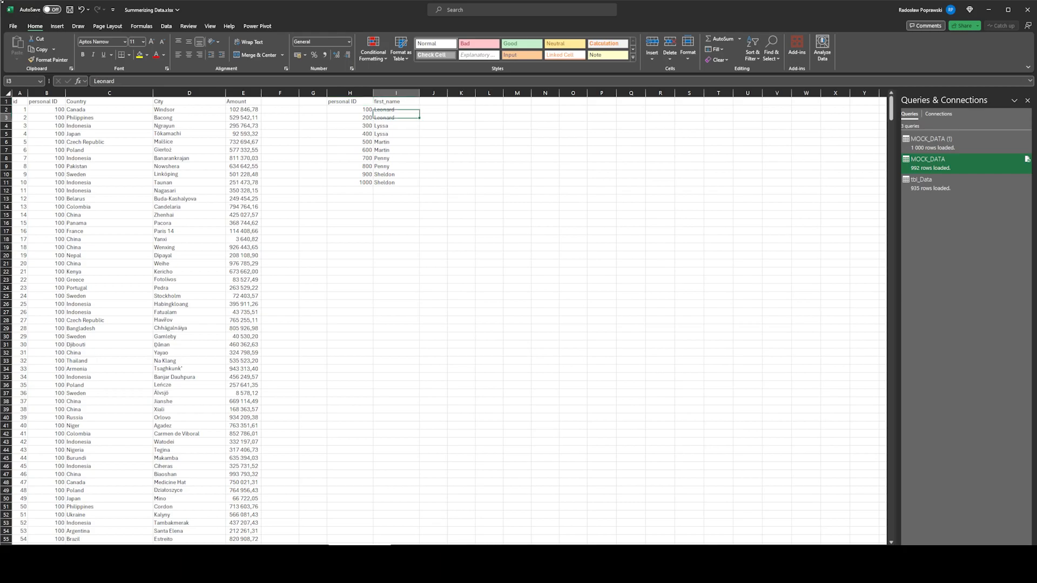
key("Down")
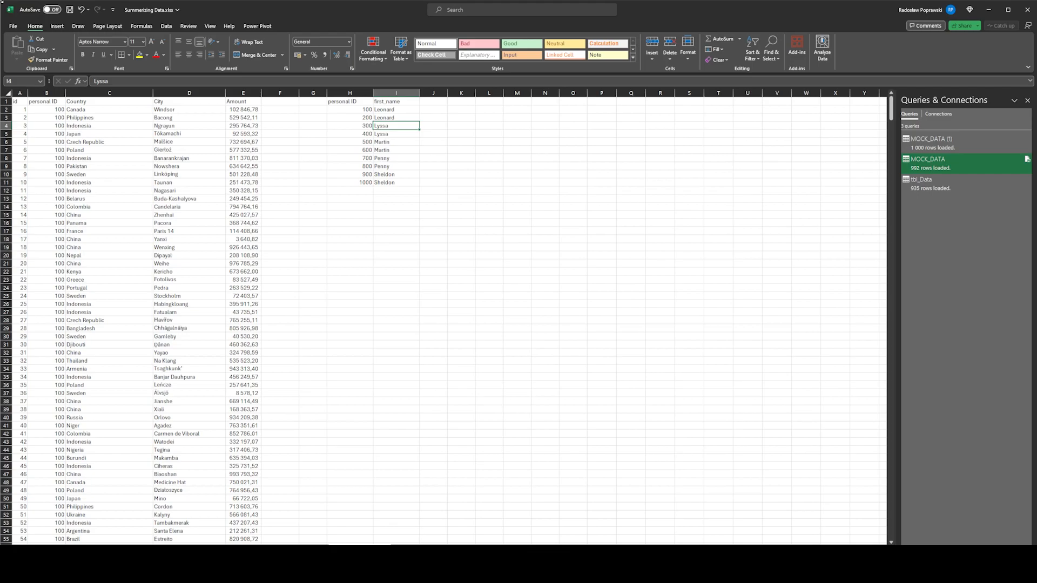
- Enter Name as the header of the new column in cell F1
left_click(280, 101)
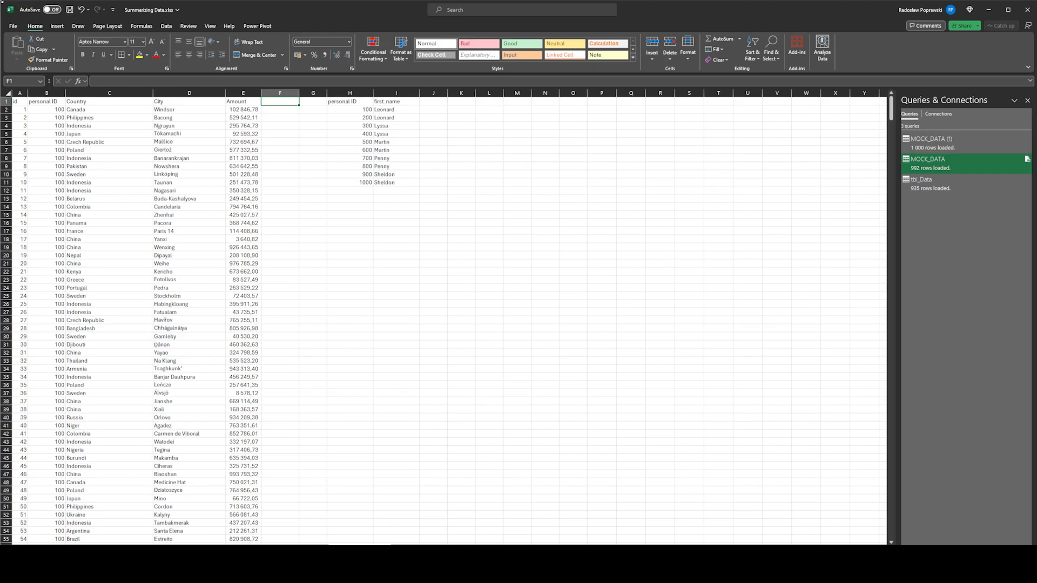
type("Name")
key("Return")
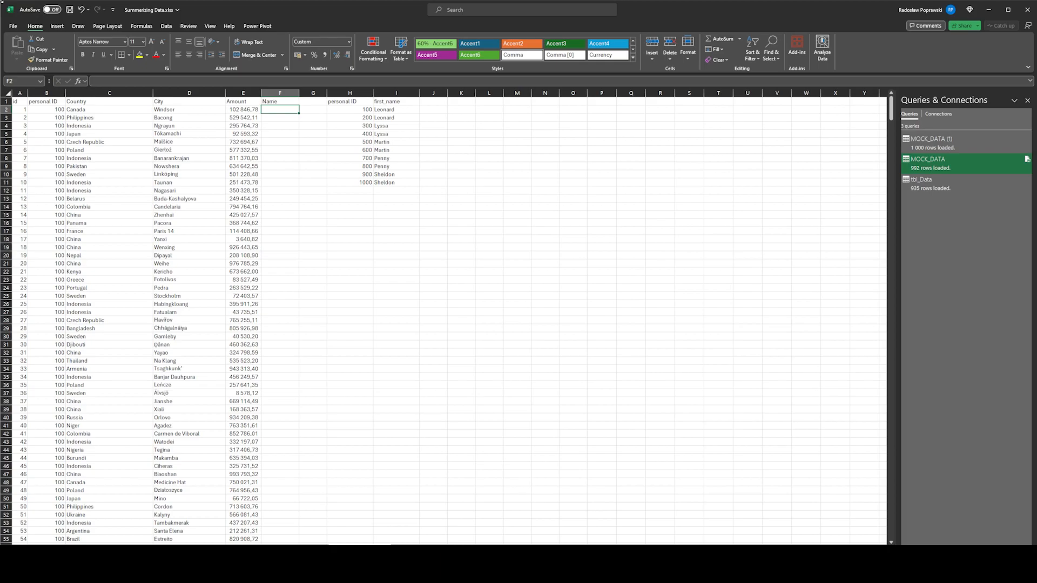
- Begin a FILTER formula in F2 with the first_name entries I2:I11 as its array
type("=fil")
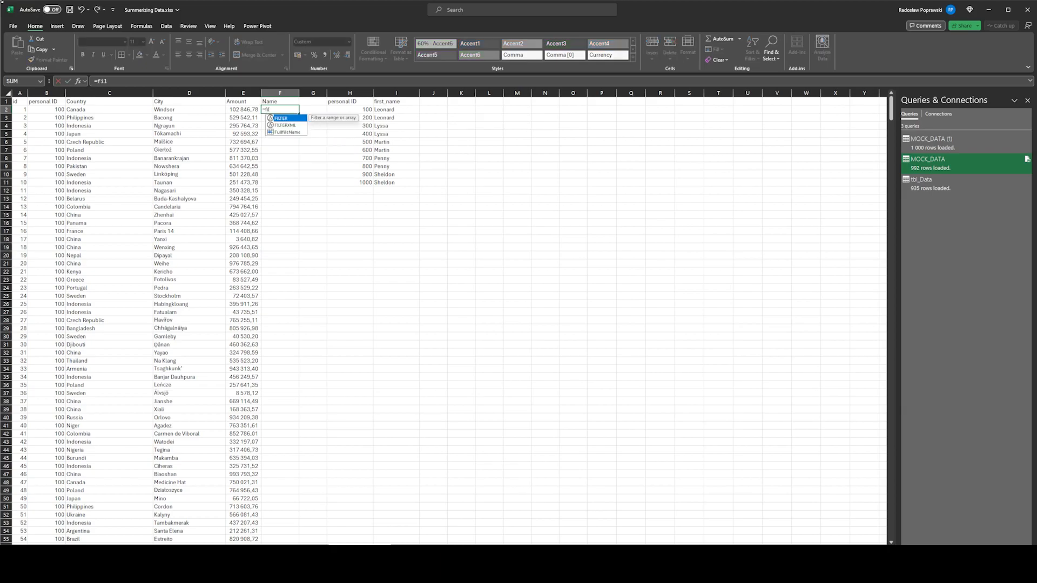
type("ter")
key("Tab")
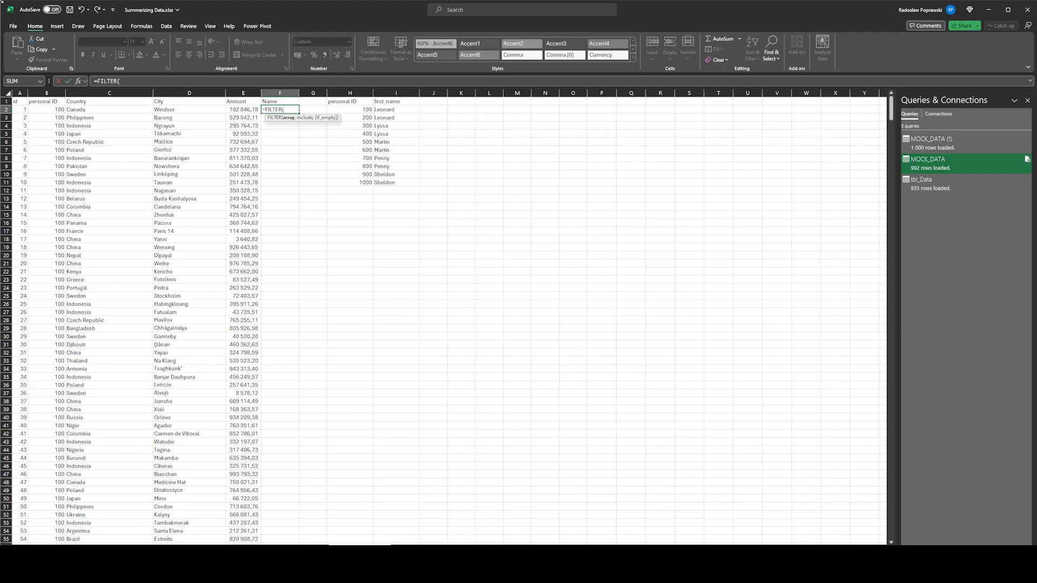
key("Right")
key("Right")
key("Right")
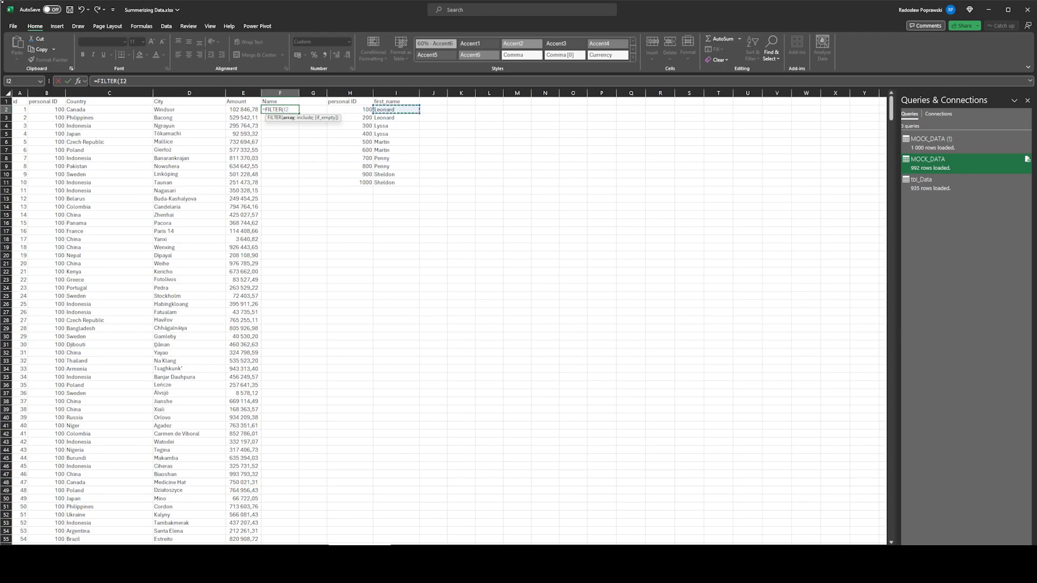
key("ctrl+shift+Down")
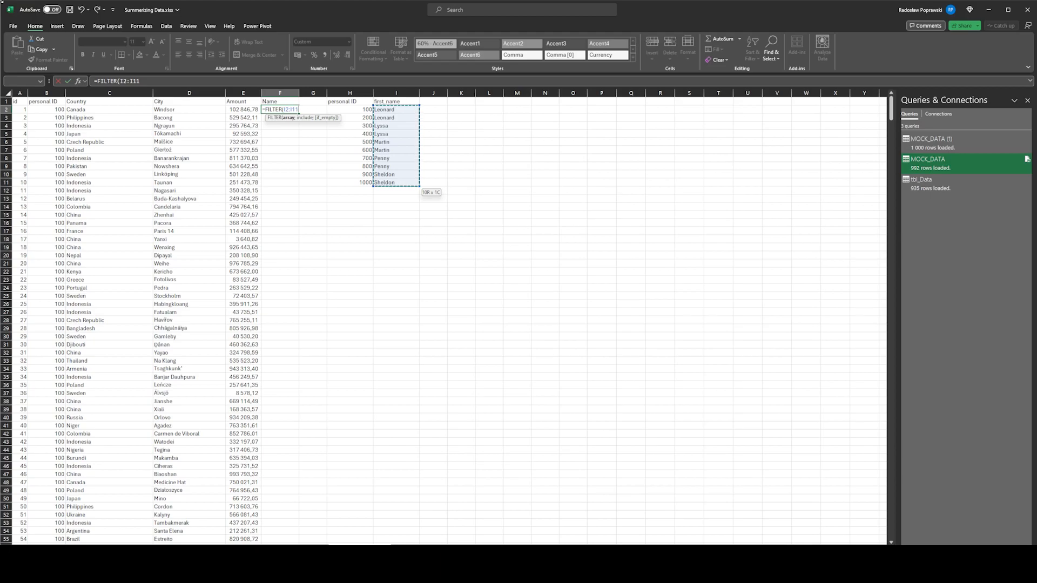
- Complete the FILTER formula in F2 with the include condition H2:H11=B2
type(";")
key("Right")
key("Right")
key("ctrl+shift+Down")
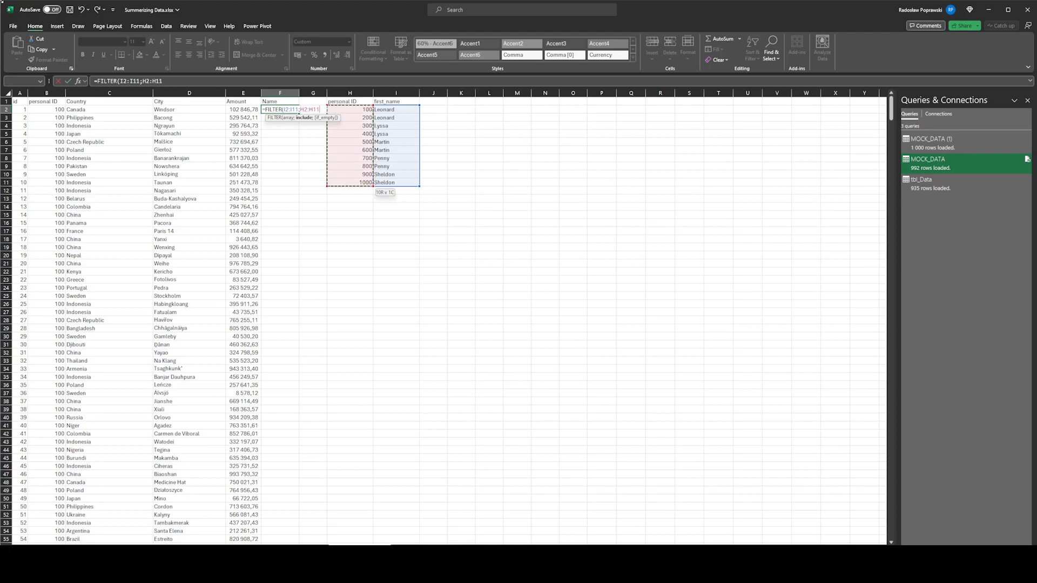
type("=")
left_click(47, 110)
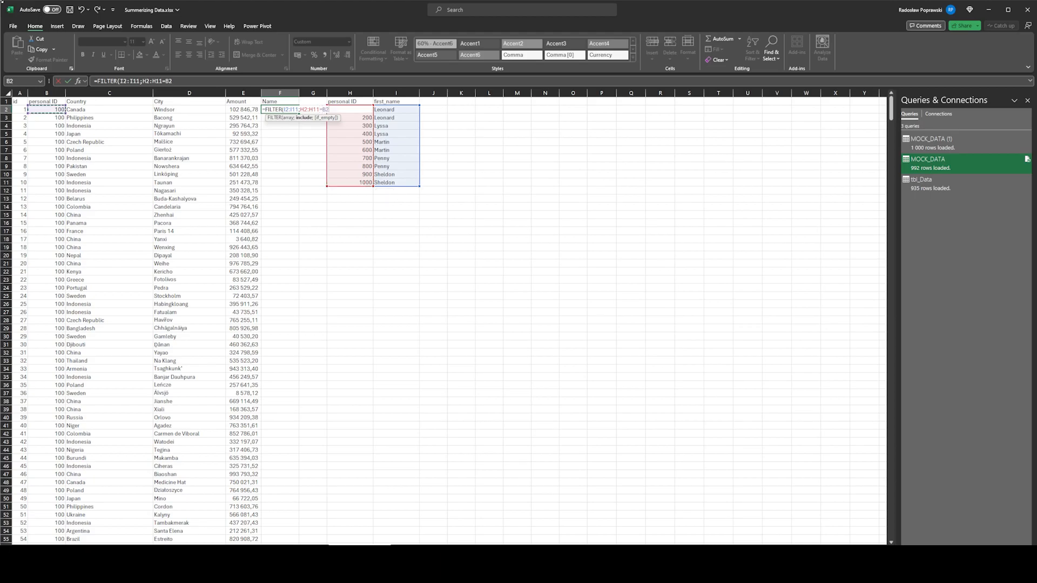
key("ctrl+Return")
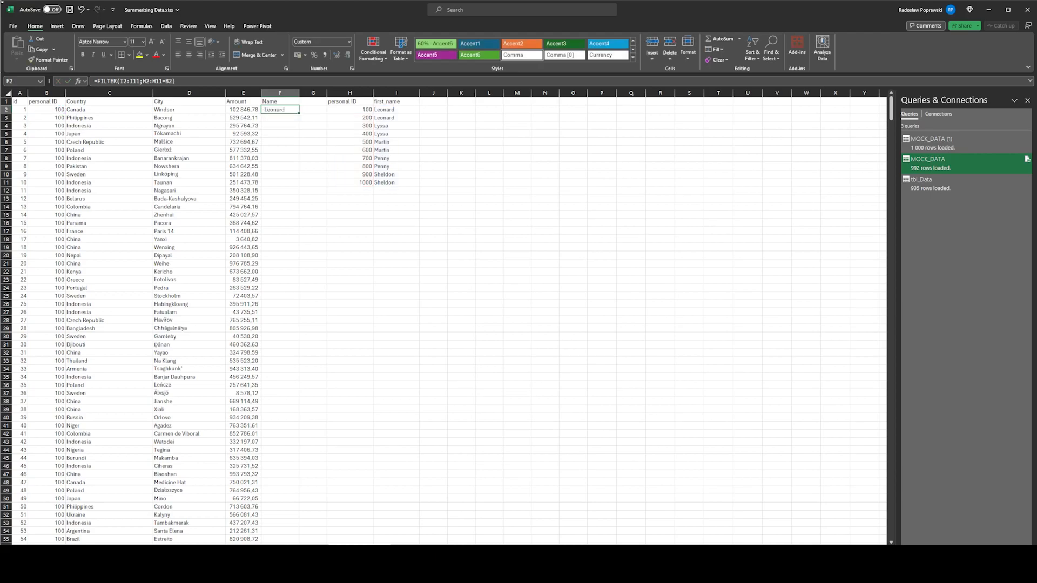
key("F2")
key("Left")
key("Left")
key("Left")
key("Left")
key("ctrl+Return")
- Put BYROW in front of the FILTER formula in F2, with the personal ID range B2:B1001 as its array
key("F2")
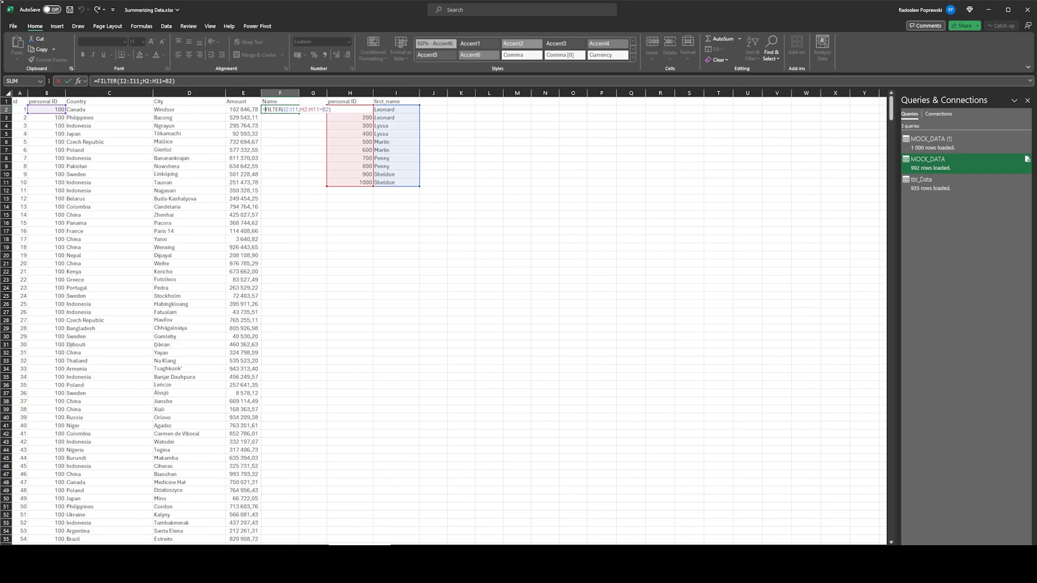
type("b")
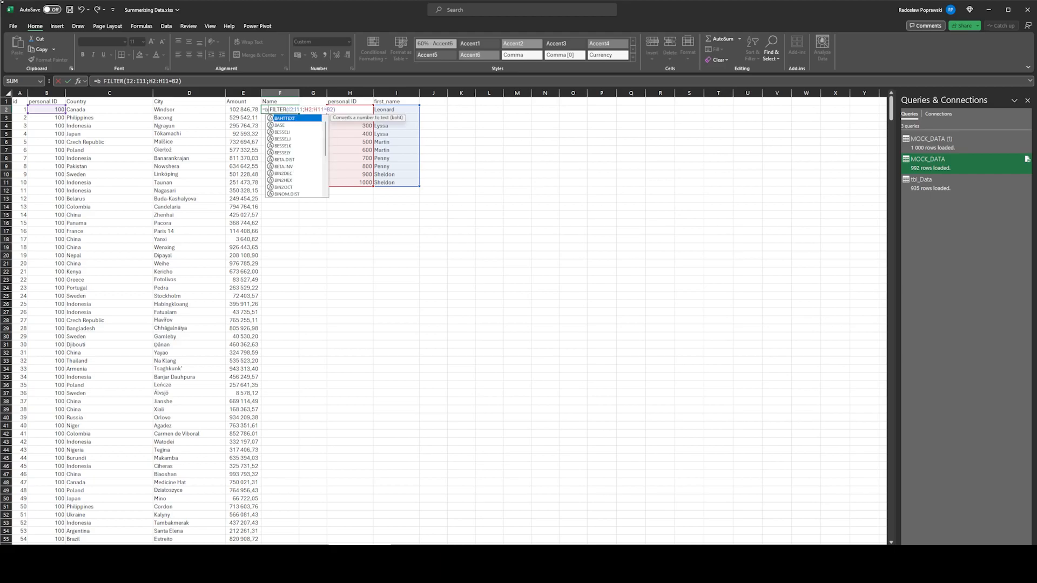
type("y")
key("Tab")
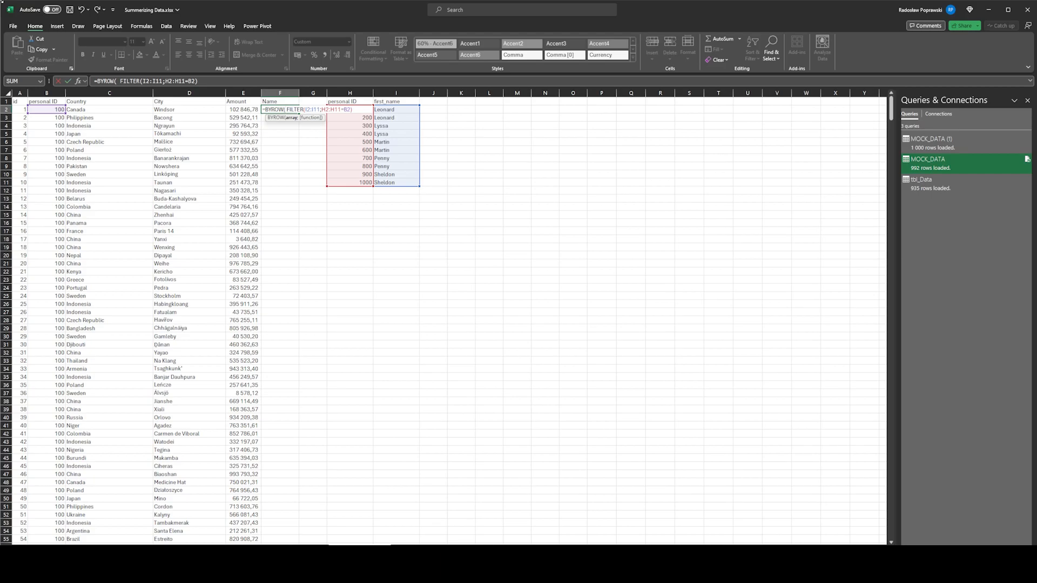
left_click(162, 109)
key("Left")
key("ctrl+shift+Down")
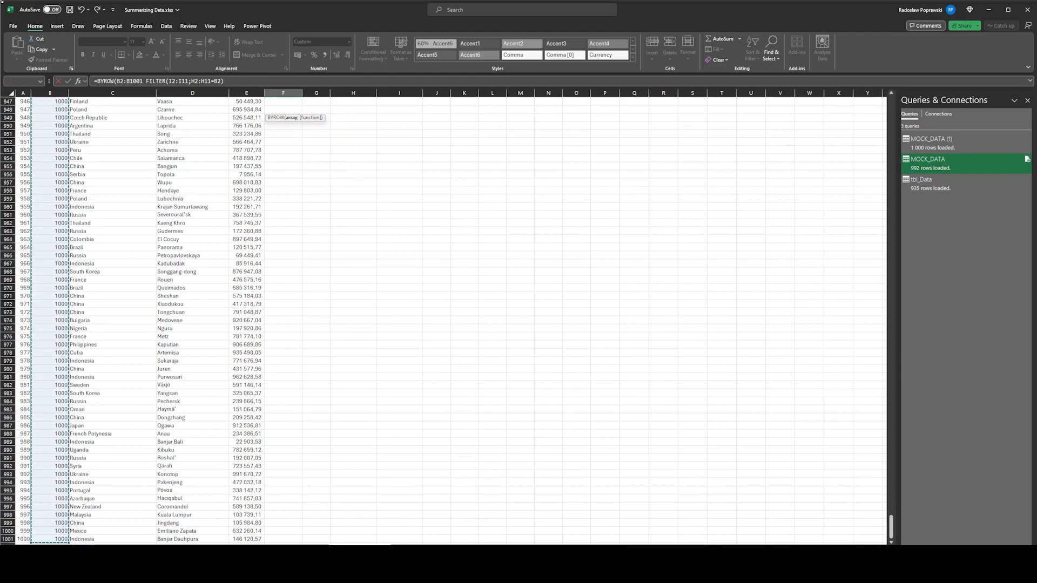
key("ctrl+BackSpace")
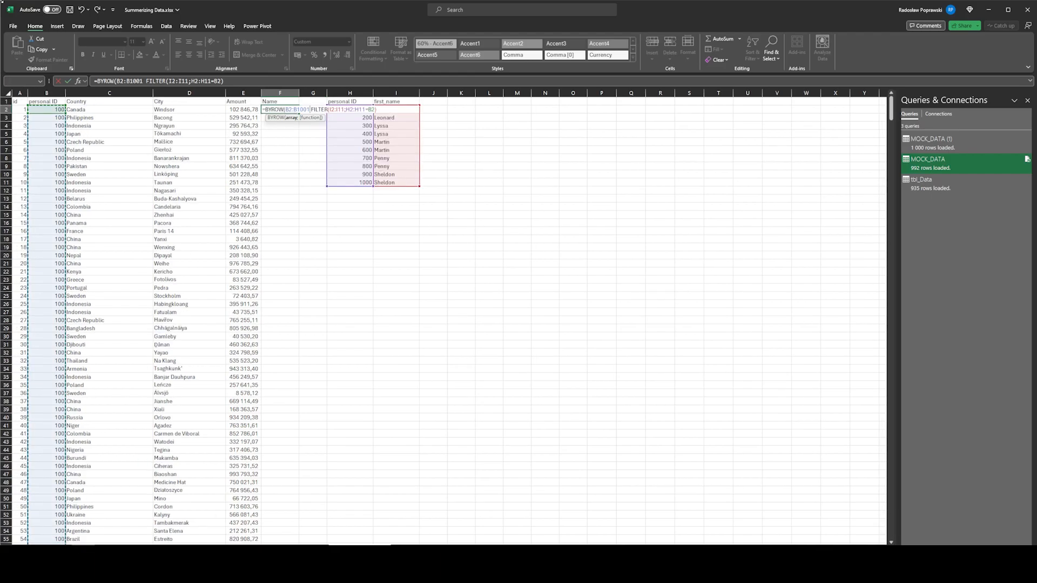
type(";")
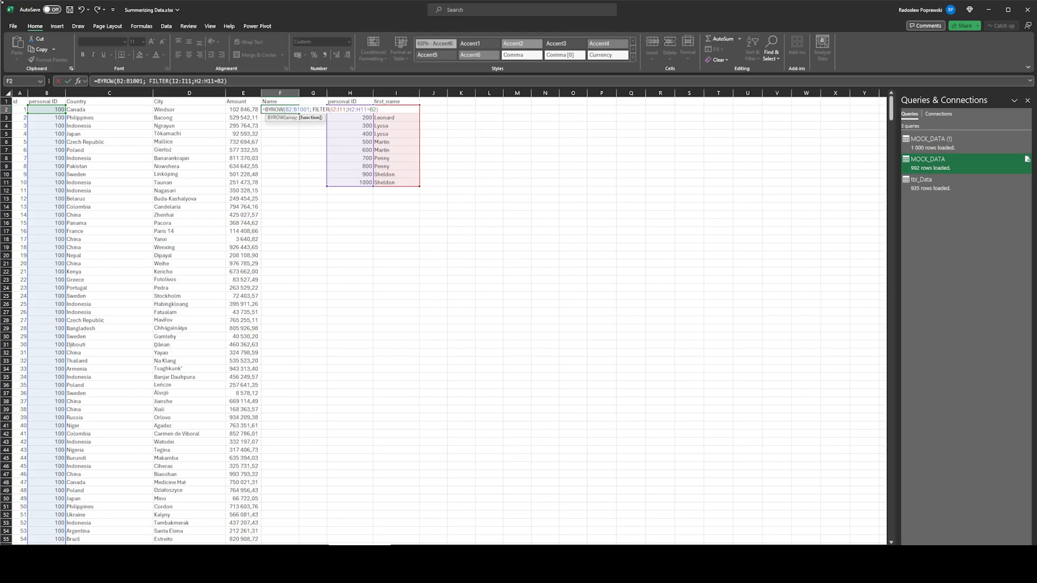
- Insert a LAMBDA with the parameter MyRow ahead of FILTER as BYROW's function, removing the extra space
type("Lambda")
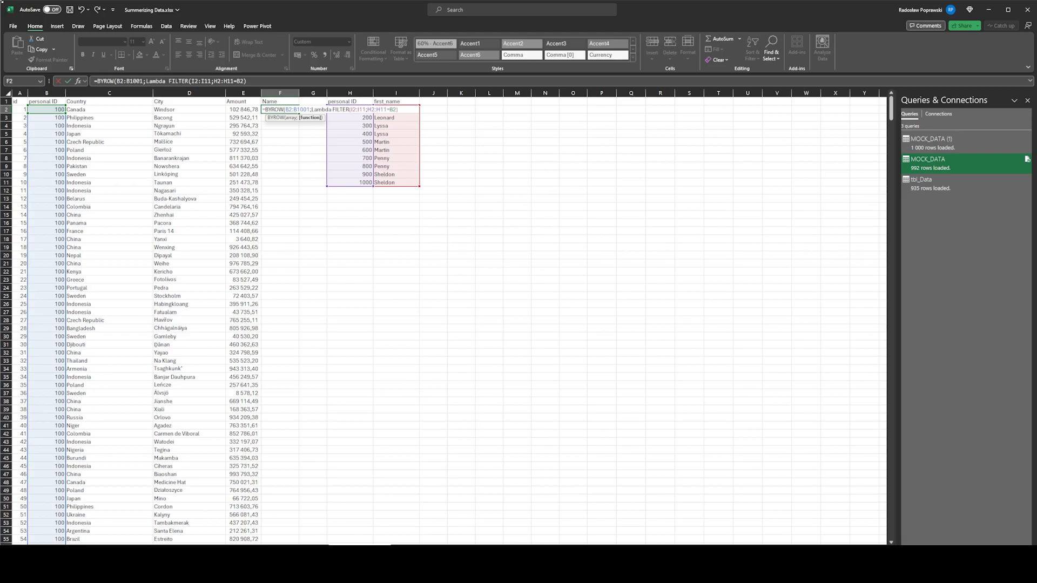
type("(")
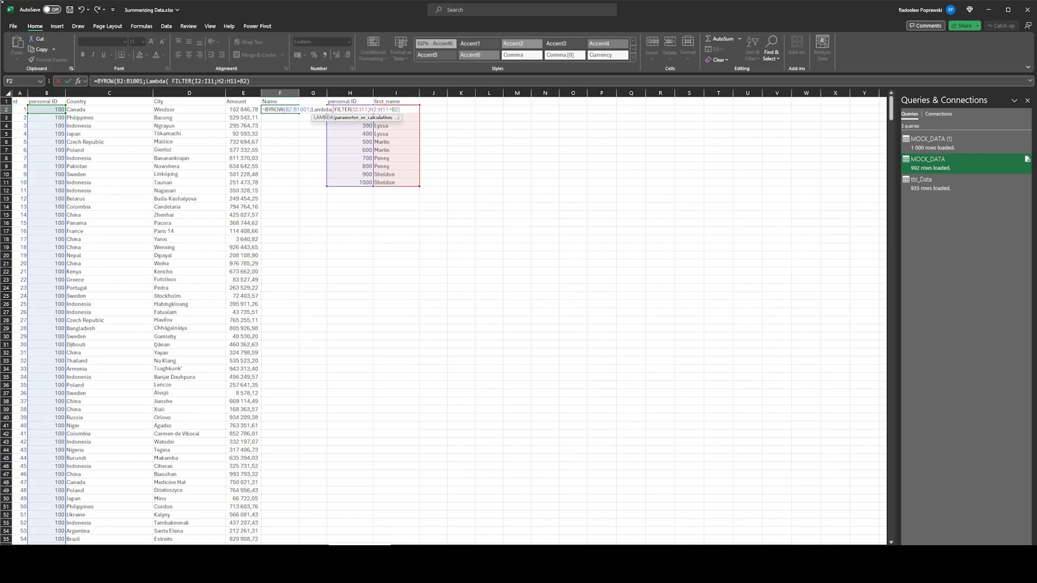
type("Myr")
key("BackSpace")
type("Row;")
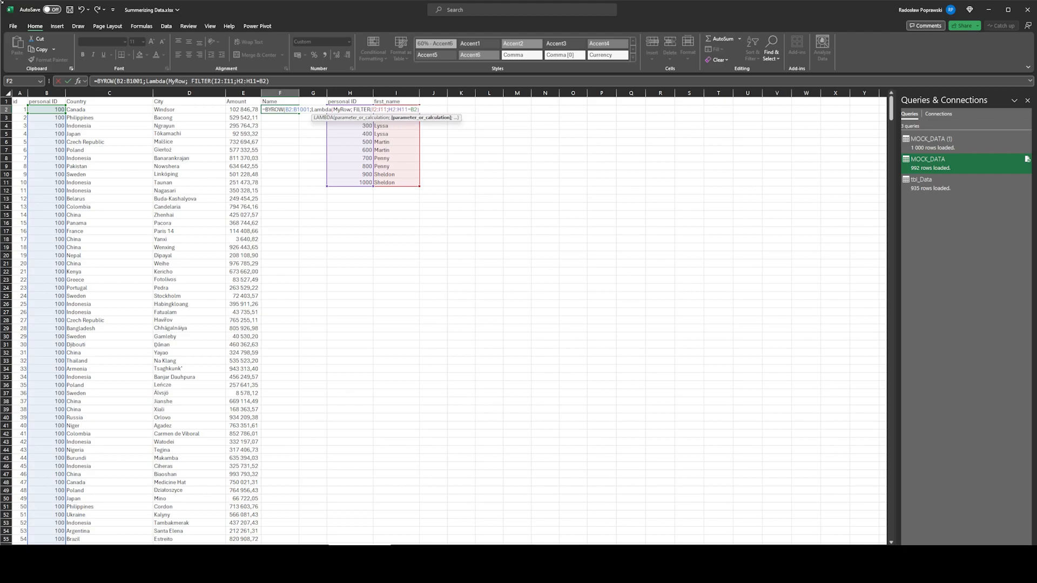
key("Delete")
- Replace B2 in the FILTER condition with MyRow, close the brackets and commit the BYROW formula
left_click(392, 110)
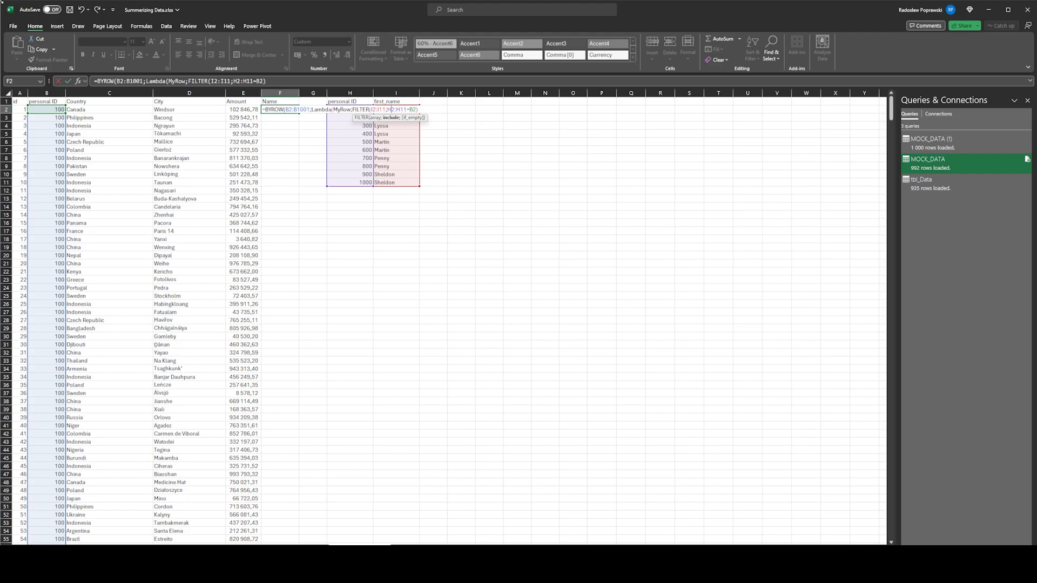
double_click(412, 110)
type("My")
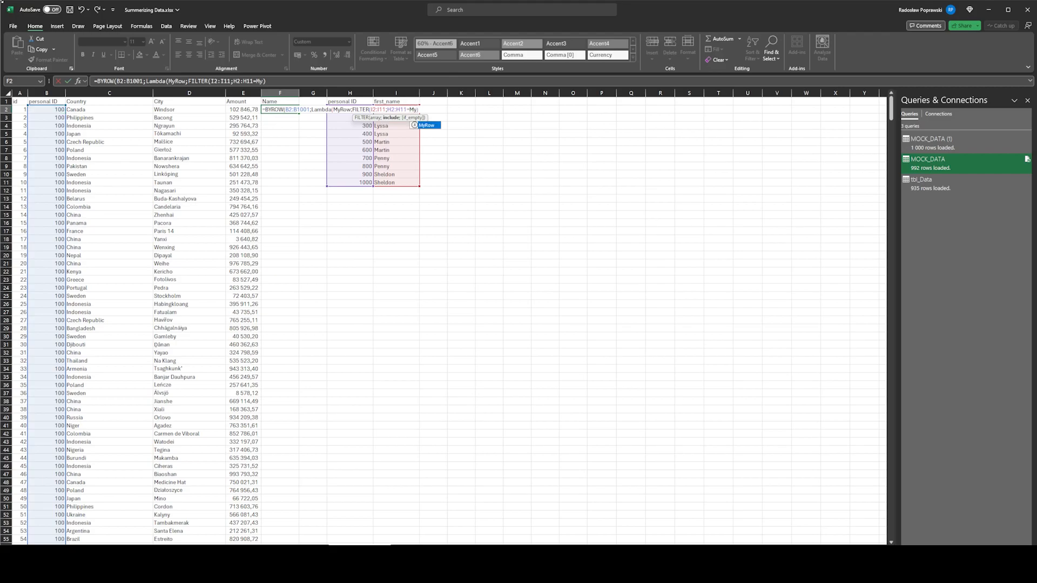
key("Tab")
type(")")
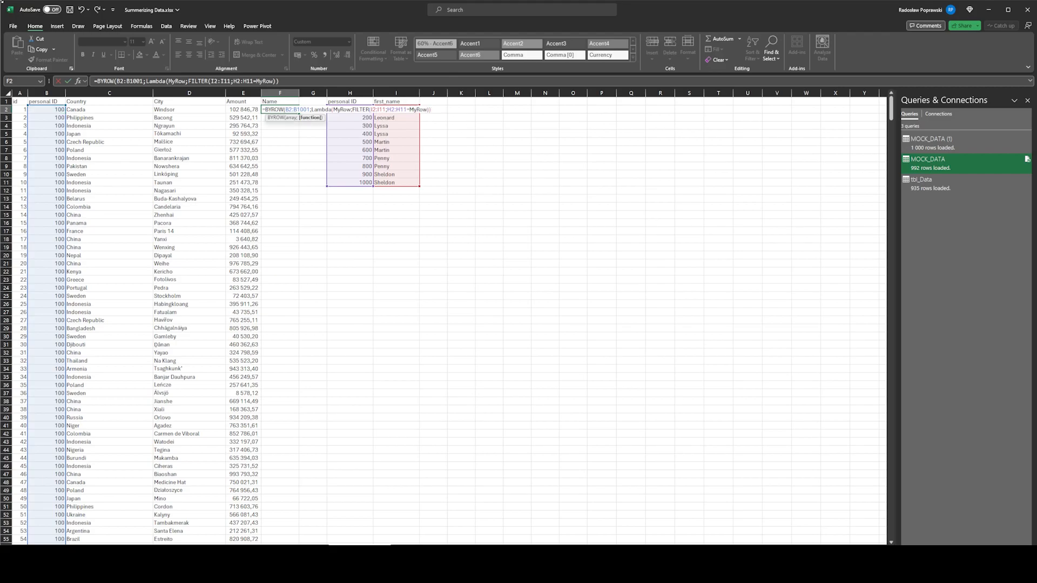
key("Return")
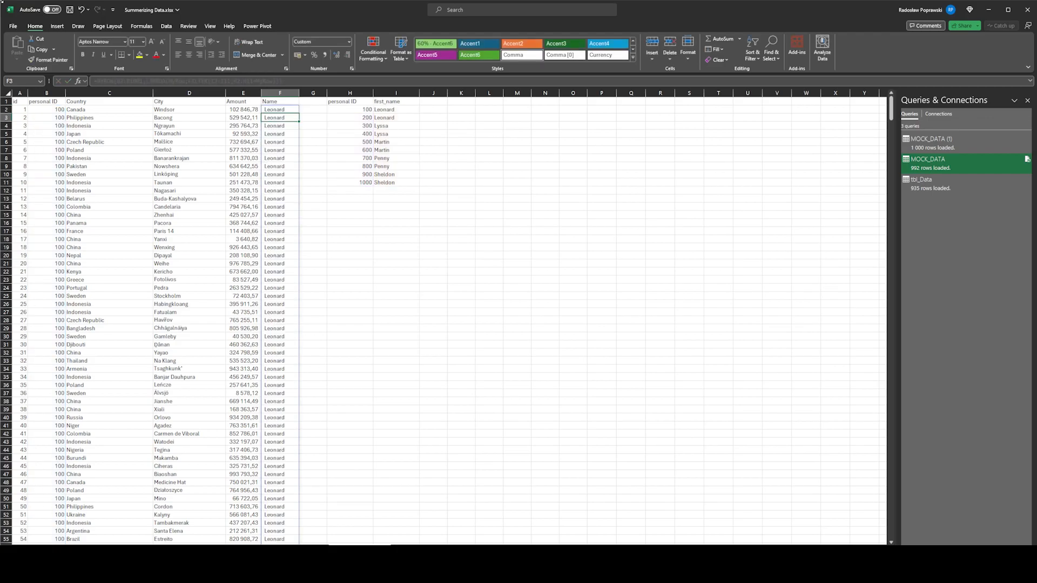
- Check the names in column F against the personal IDs down to row 1001, and return to the header
key("Page_Down")
key("Page_Down")
key("Page_Down")
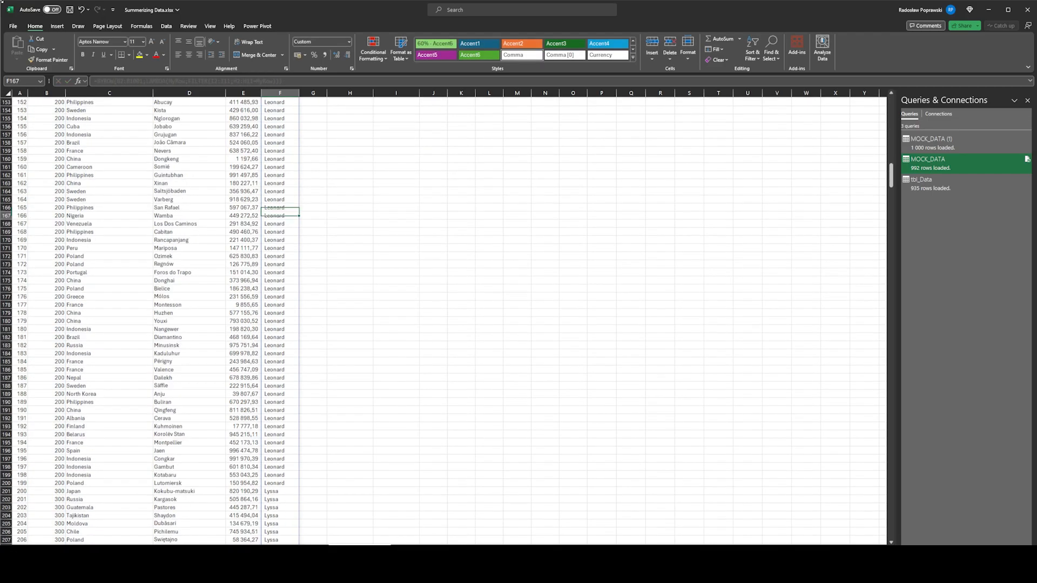
key("ctrl+Down")
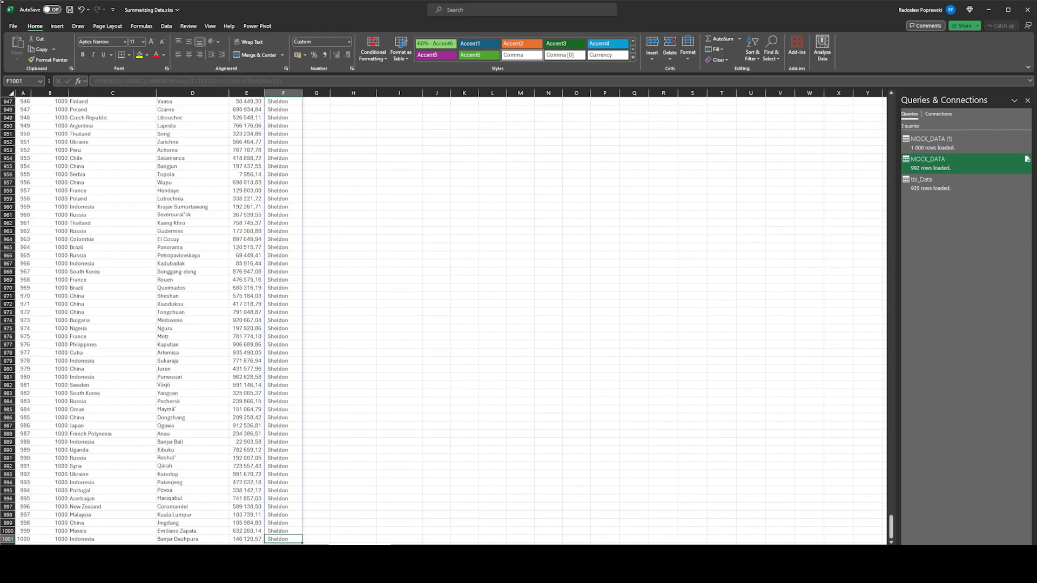
key("Down")
key("Up")
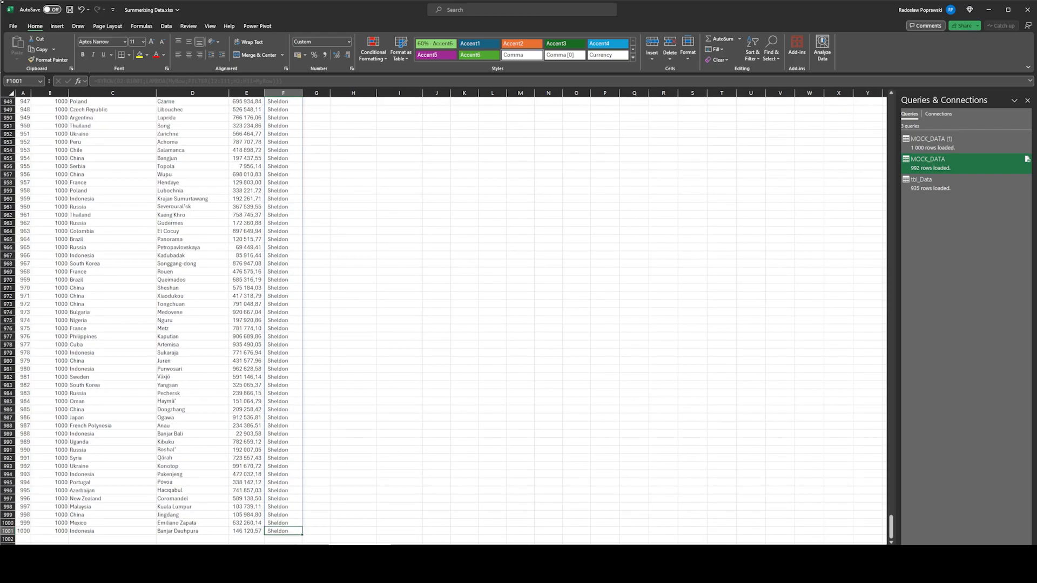
key("ctrl+Up")
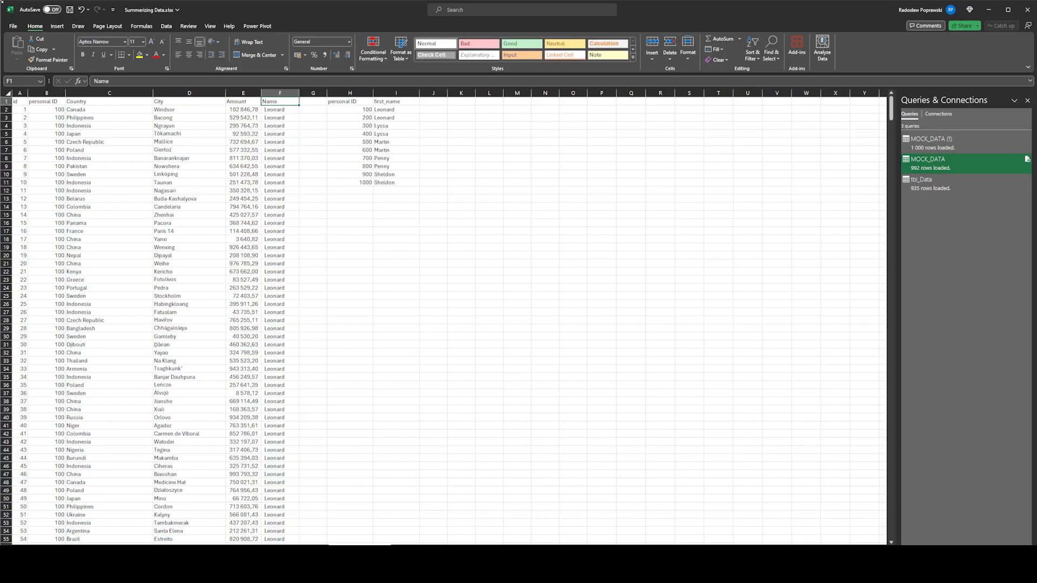
- Create a PivotTable from the main table A1:F1001 on the existing worksheet at cell K1
left_click(189, 118)
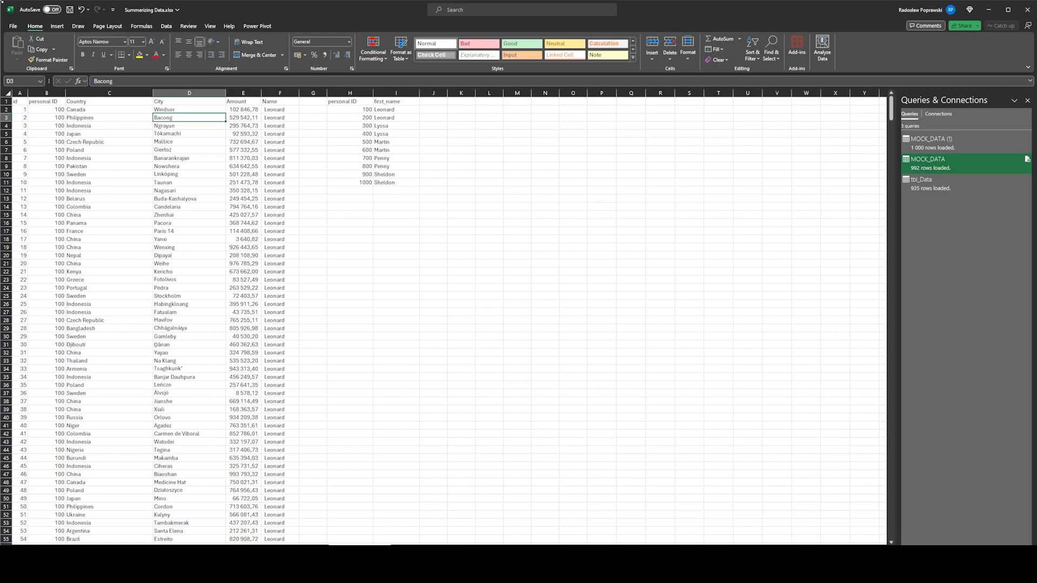
key("alt")
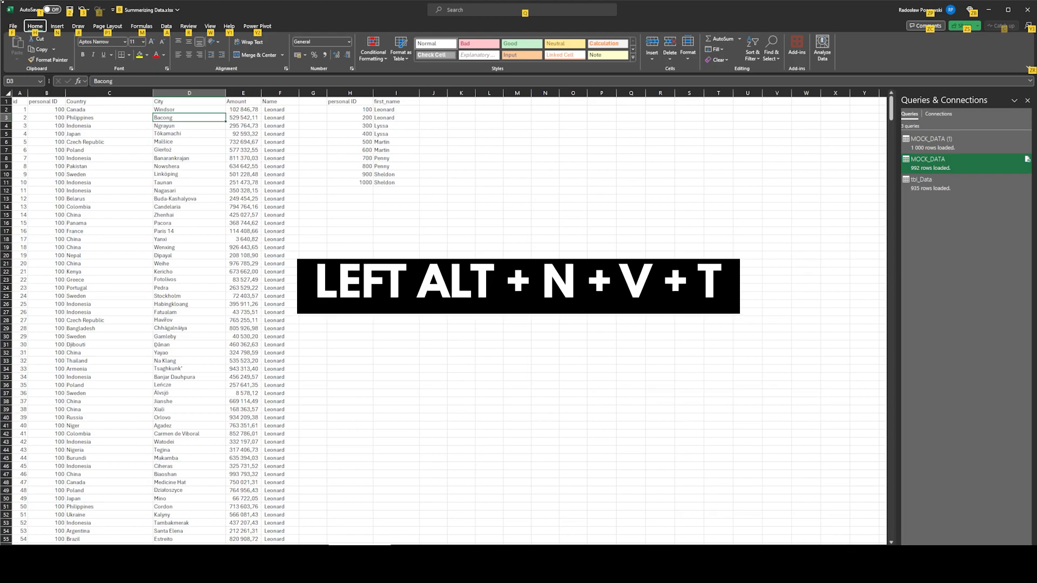
key("n")
key("v")
key("t")
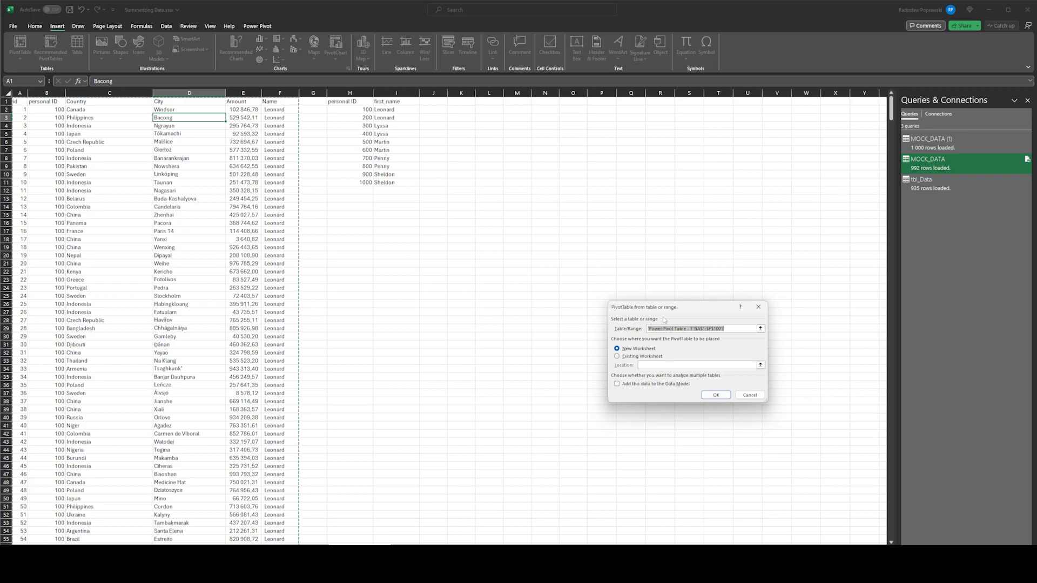
left_click(642, 358)
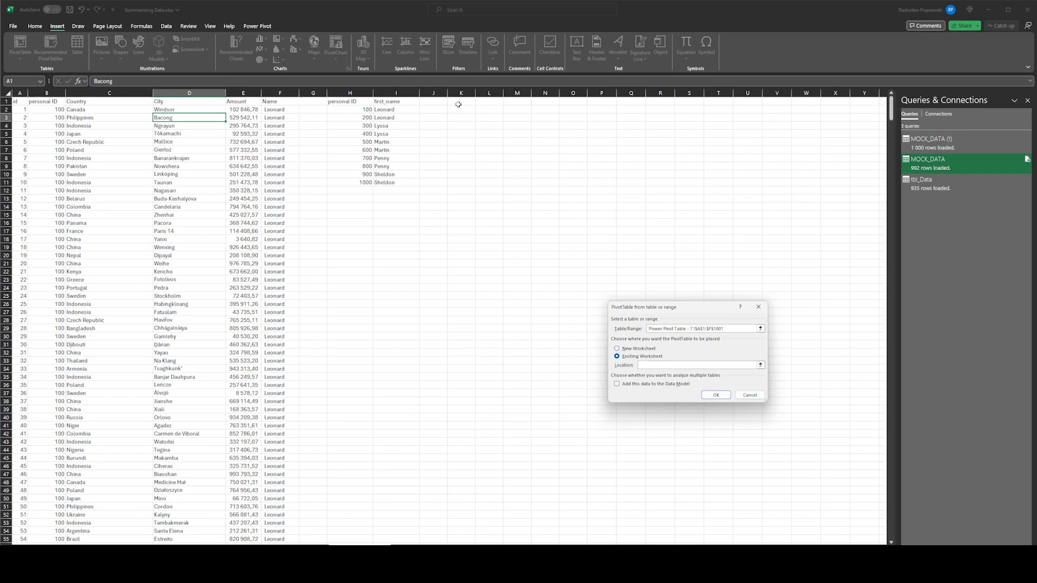
left_click(458, 104)
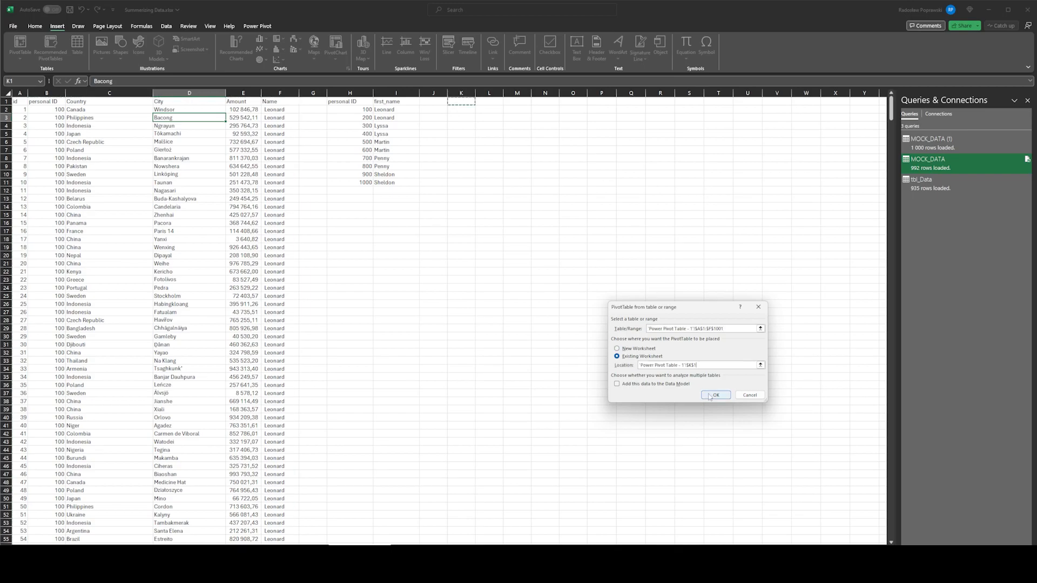
left_click(715, 395)
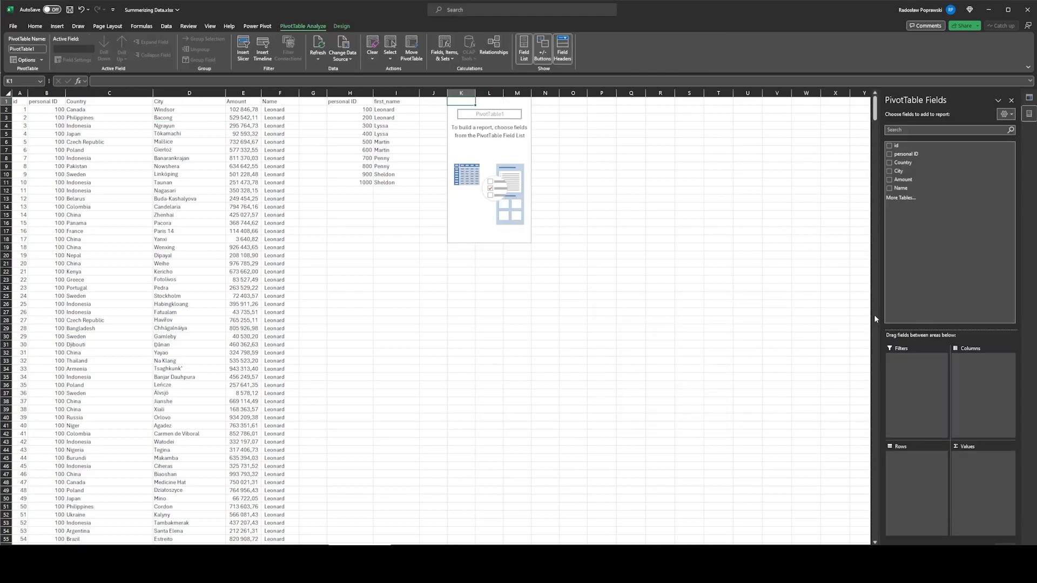
- Add the personal ID, Name and Amount fields to the PivotTable, with Name in rows and the other two summed
left_click(890, 154)
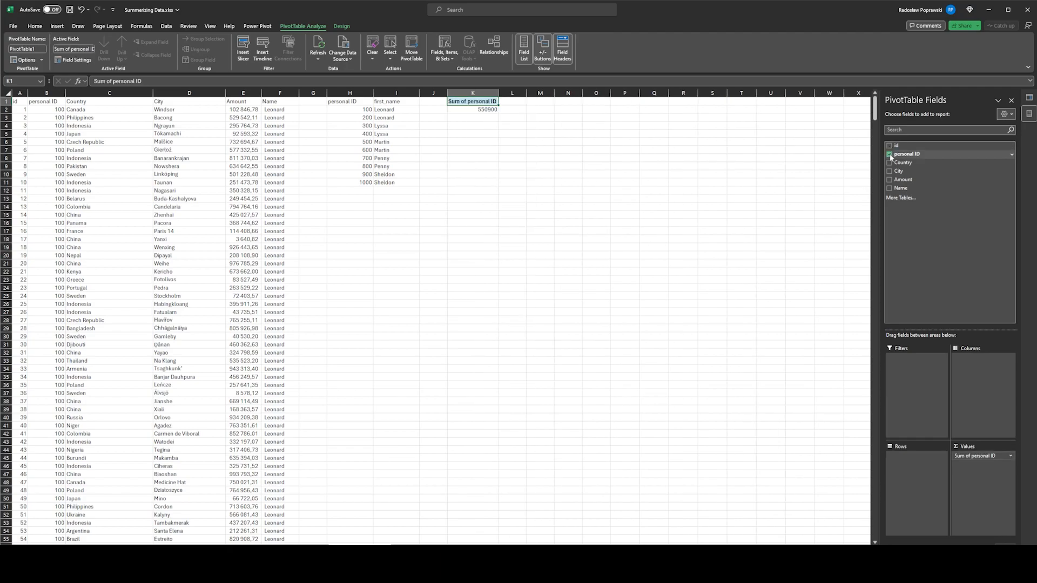
left_click(890, 189)
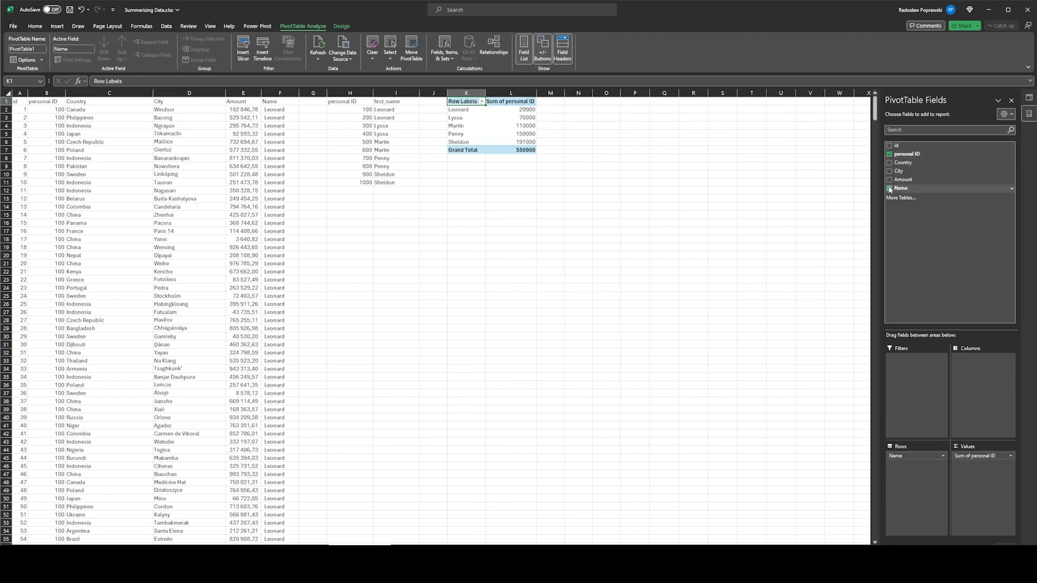
left_click(889, 179)
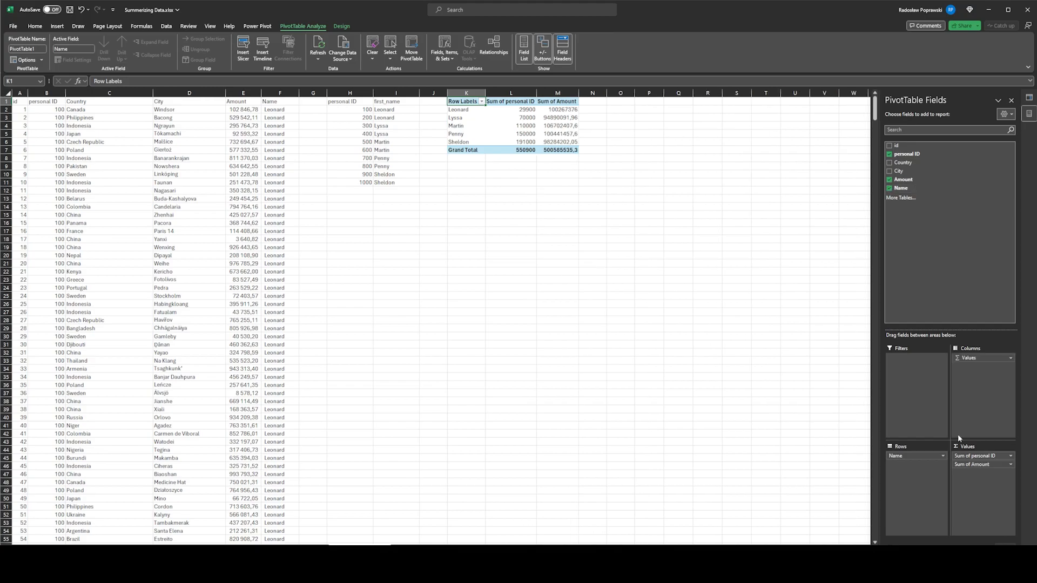
- Move personal ID below Name in the PivotTable rows and use a tabular layout with repeated item labels and no subtotals
left_click_drag(976, 455, 922, 476)
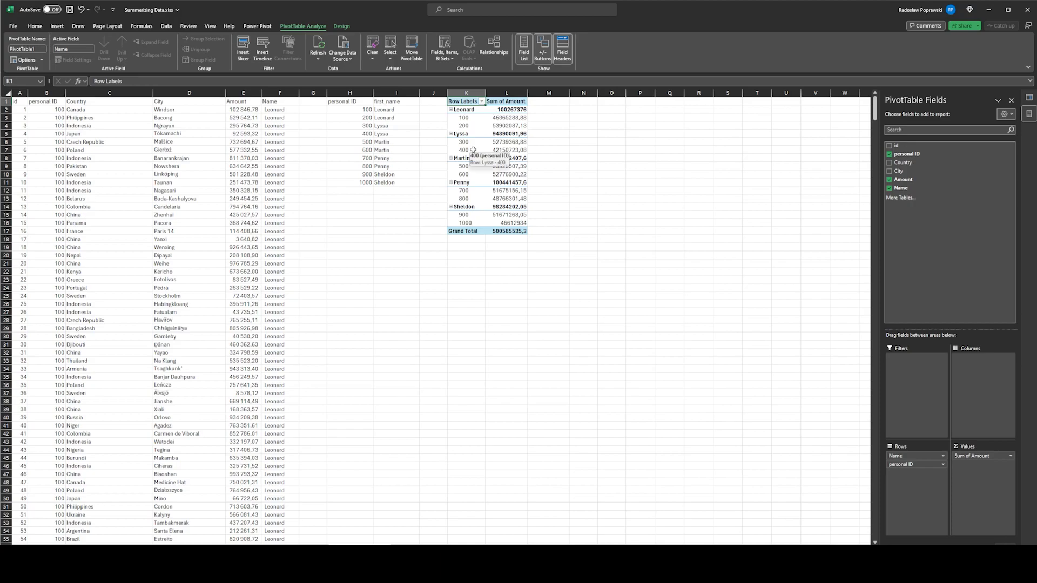
left_click(340, 25)
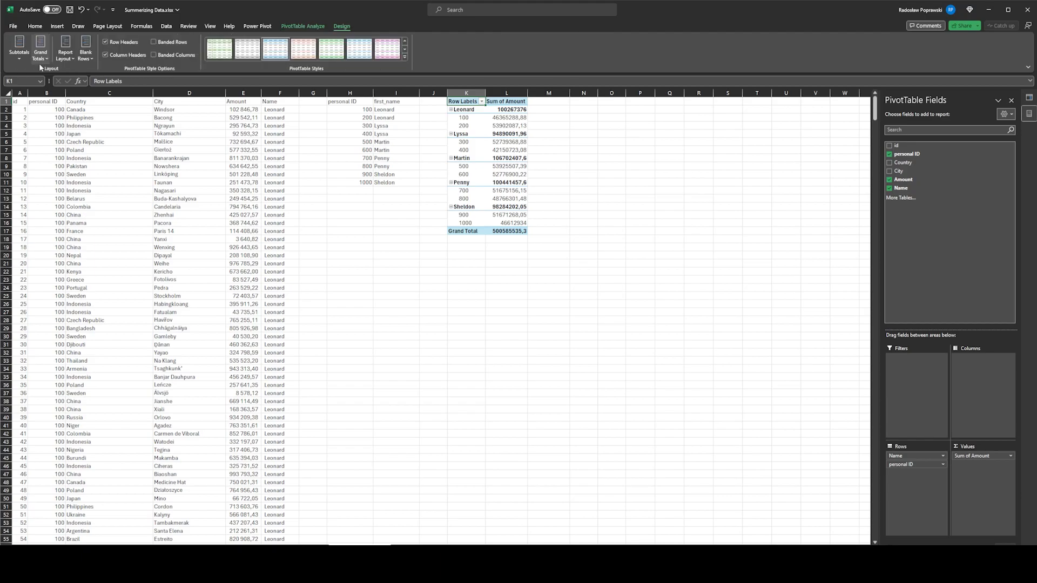
left_click(65, 53)
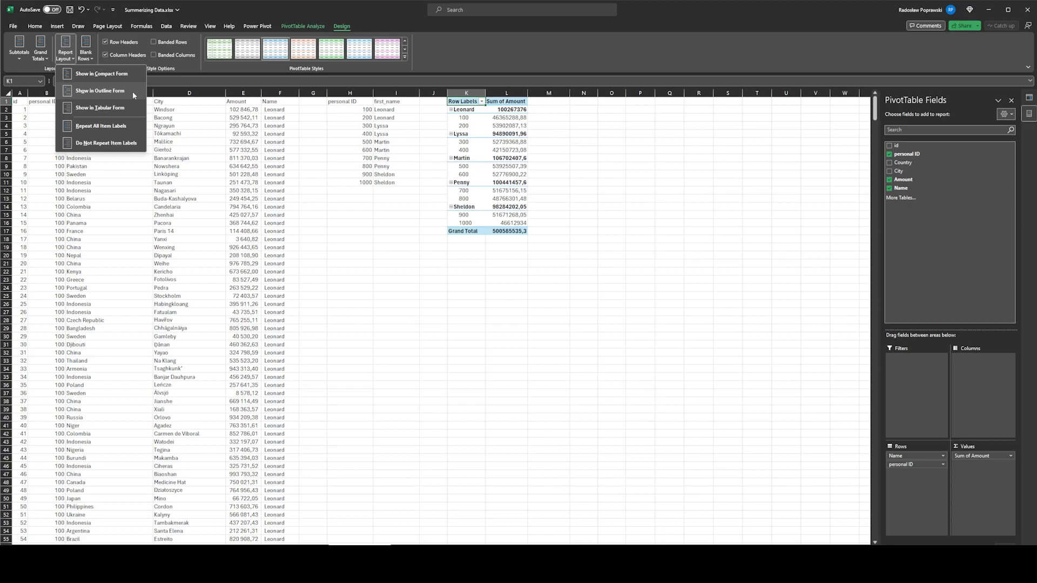
left_click(132, 92)
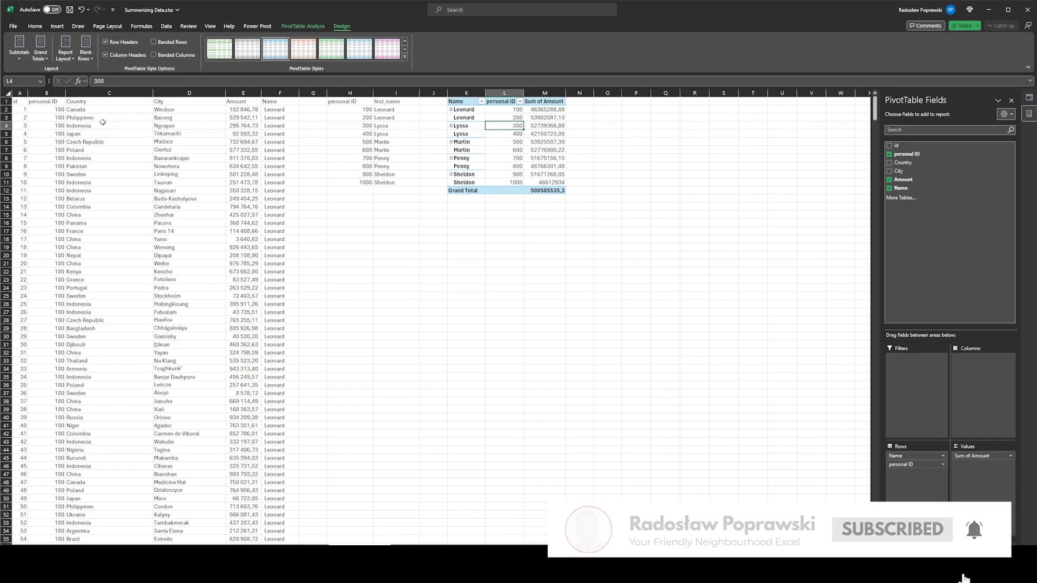
- Format the Sum of Amount values as Accounting with 2 decimal places and no currency symbol
right_click(532, 119)
left_click(539, 151)
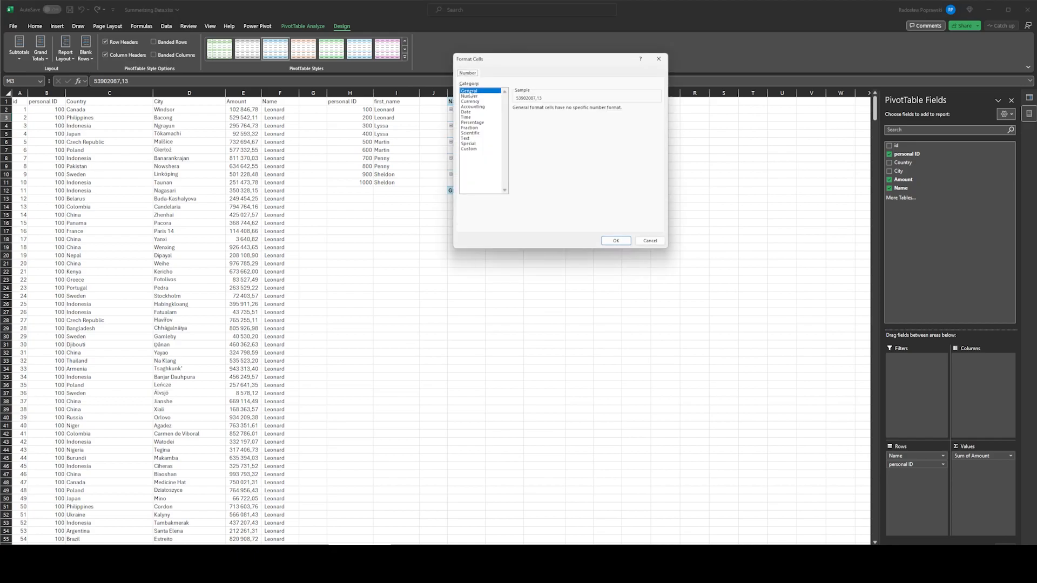
left_click(473, 106)
left_click(561, 118)
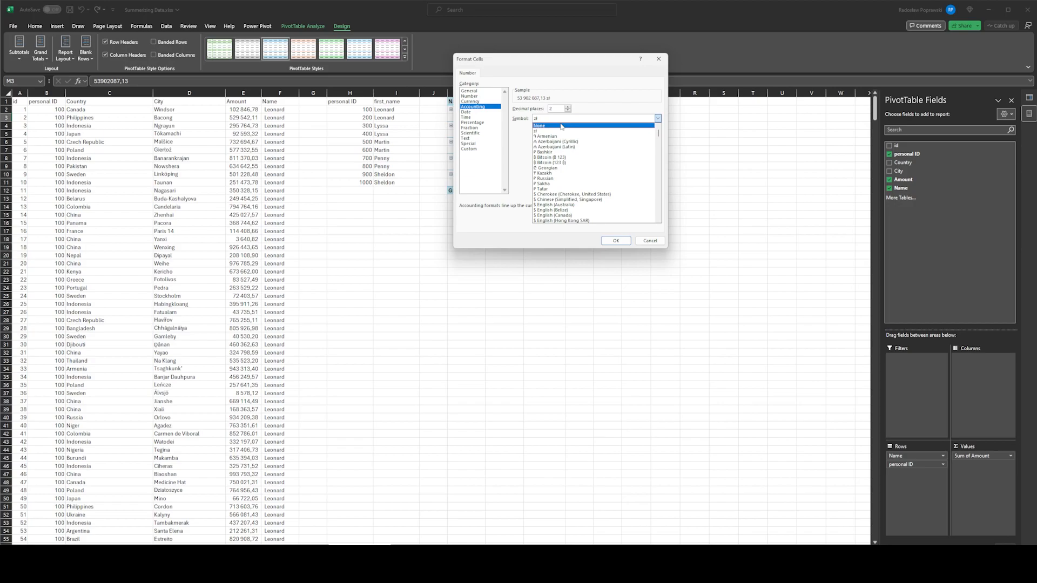
left_click(562, 126)
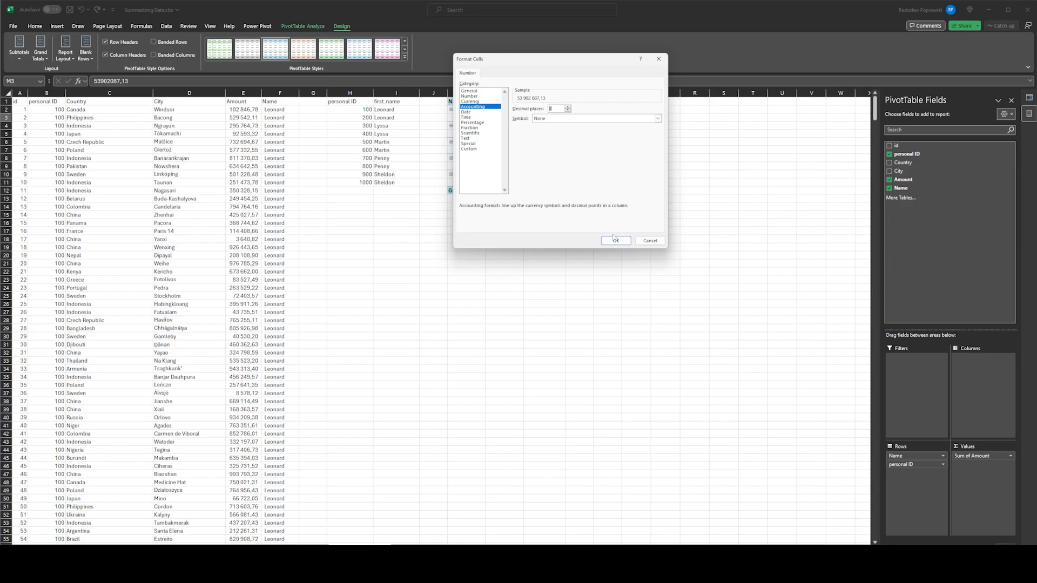
left_click(615, 240)
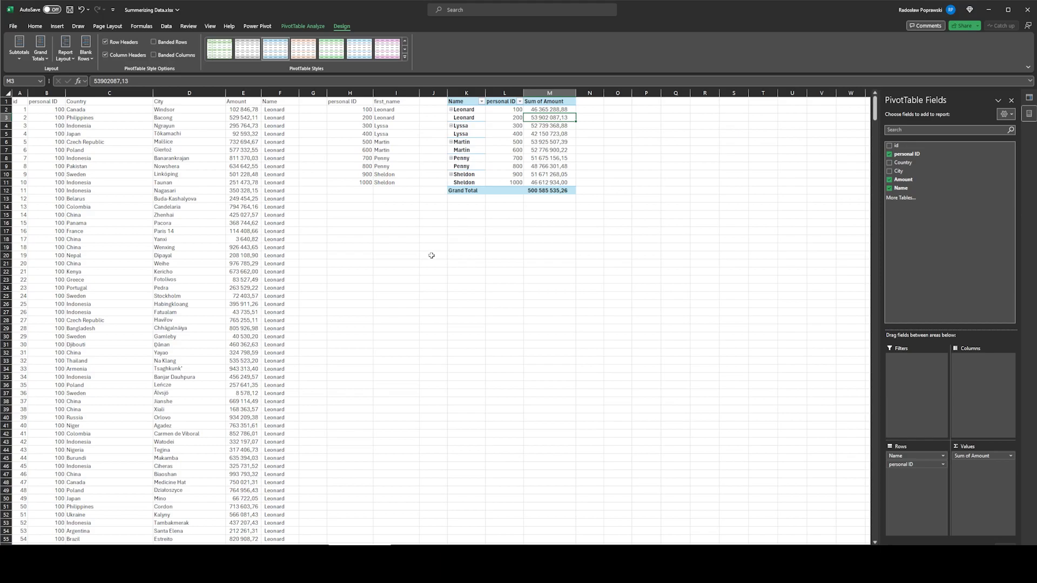
left_click(275, 126)
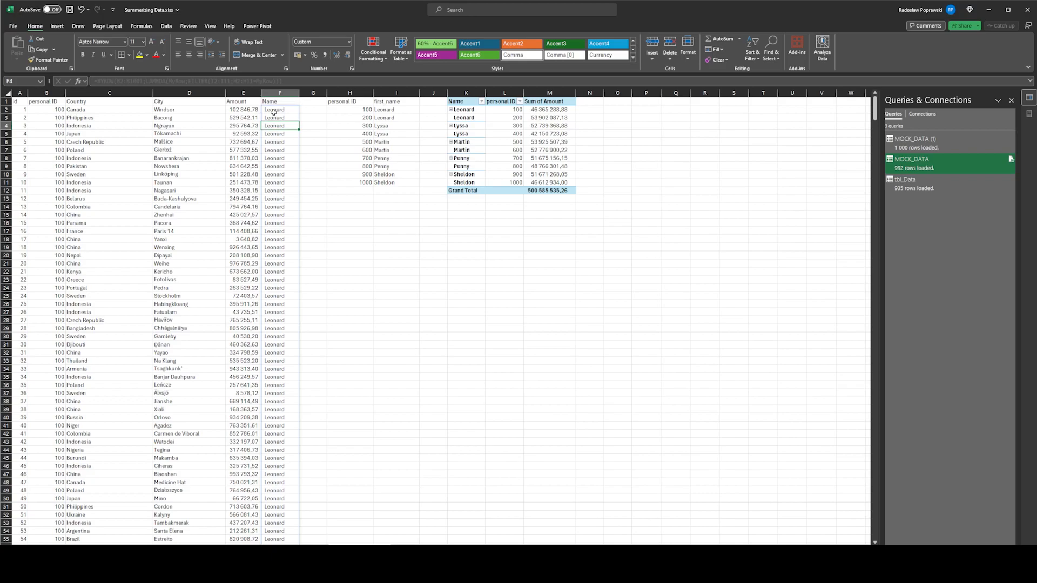
left_click_drag(274, 111, 286, 238)
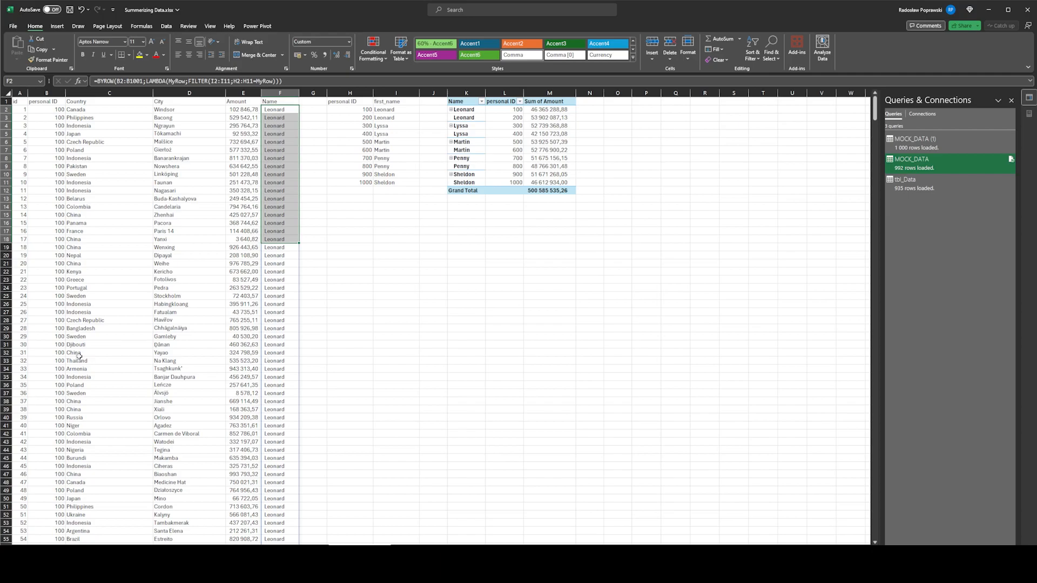
- Convert the main data A1:E1001 into a table with headers and name it tbl_sourceData
left_click(20, 103)
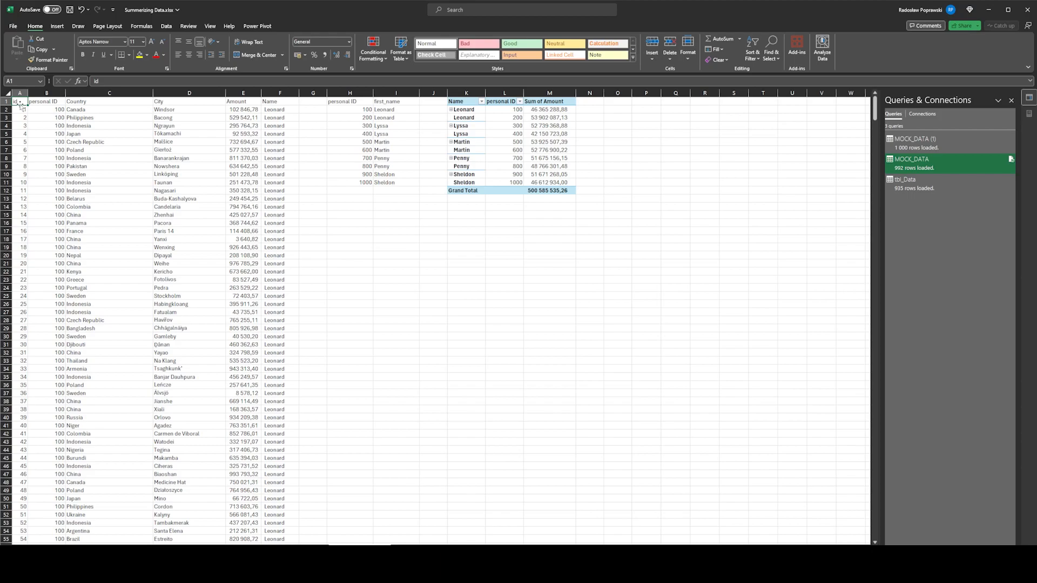
key("ctrl+shift+Down")
key("ctrl+shift+Right")
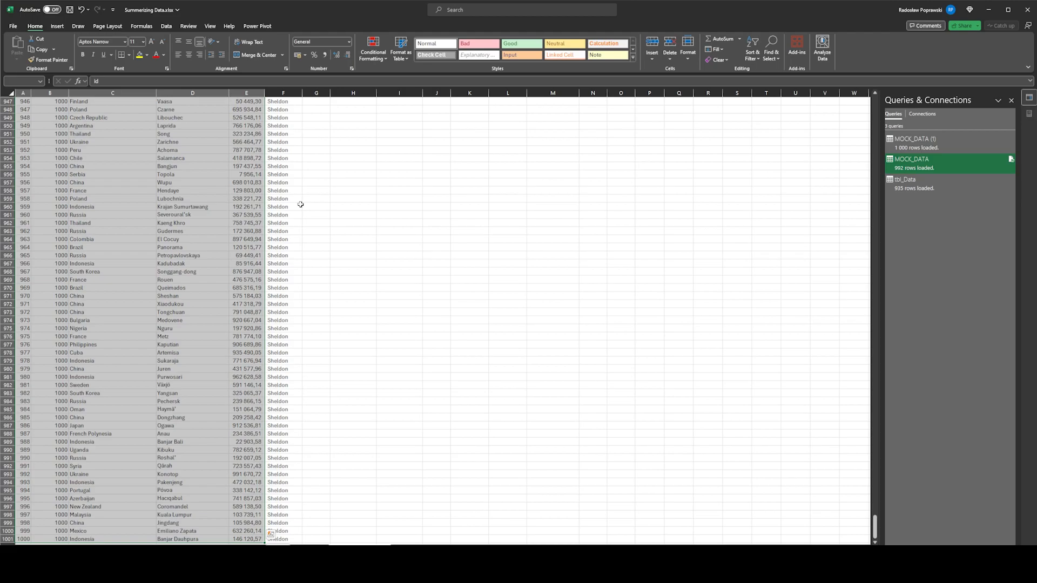
key("ctrl+t")
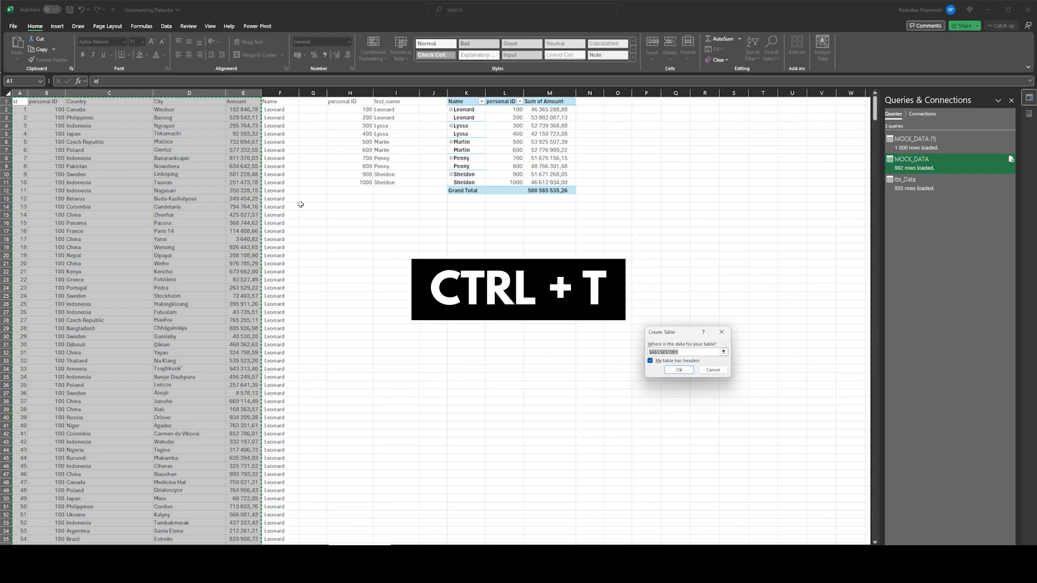
key("Return")
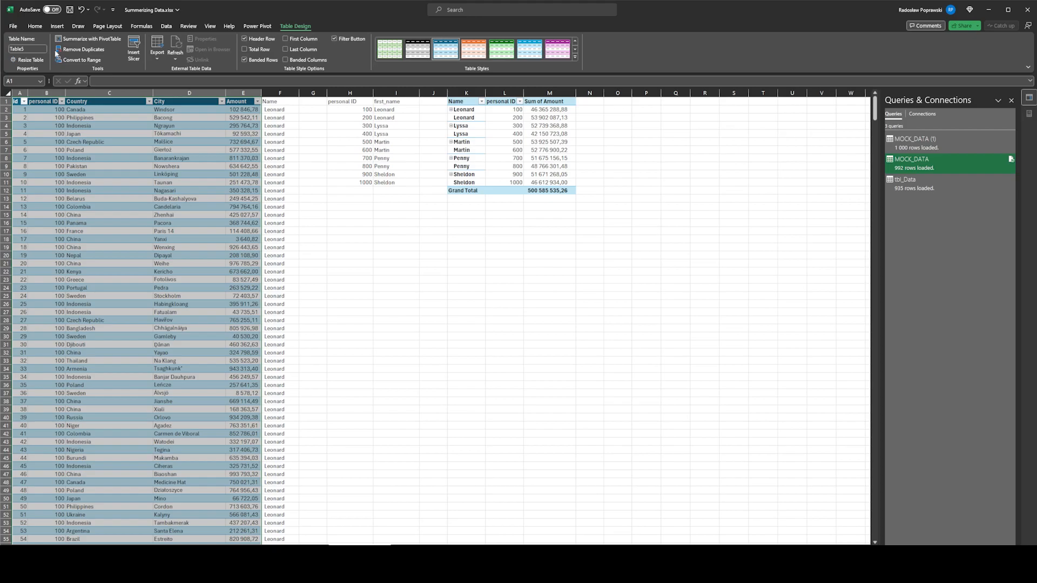
left_click(25, 49)
type("tbl_sourceData")
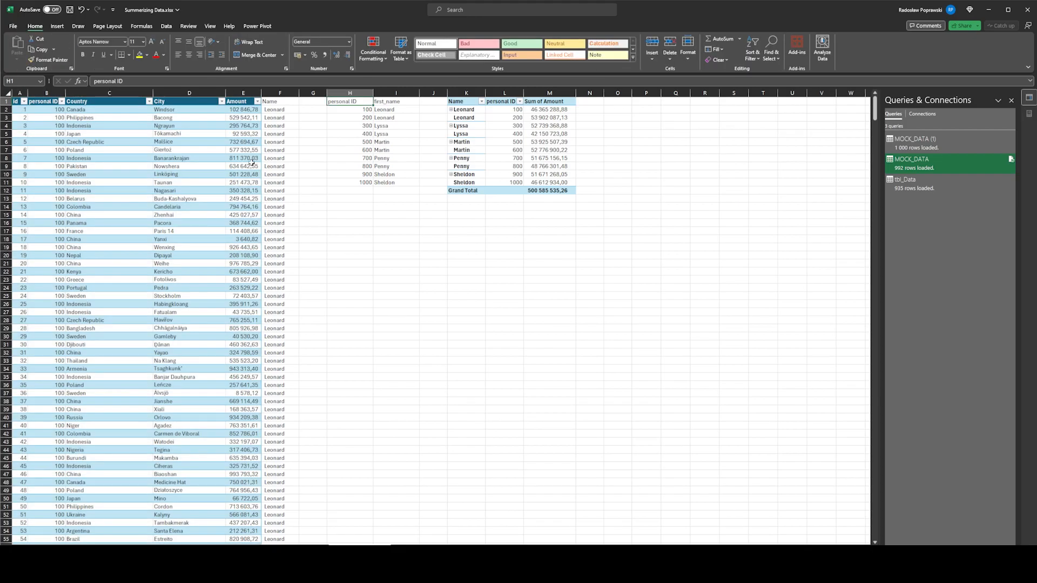
- Convert the personal ID and first_name range H1:I11 into a table and name it tbl_Name
key("ctrl+t")
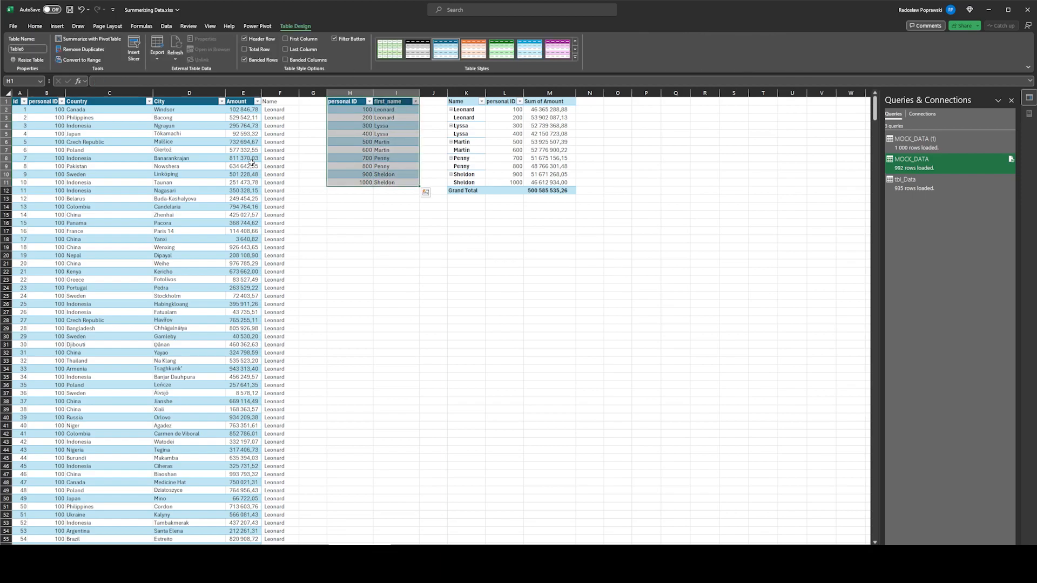
key("alt+j")
key("t")
key("a")
type("tbl_Name")
key("Return")
- Bring tbl_sourceData into Power Query and load it as a connection only, added to the Data Model
left_click(189, 190)
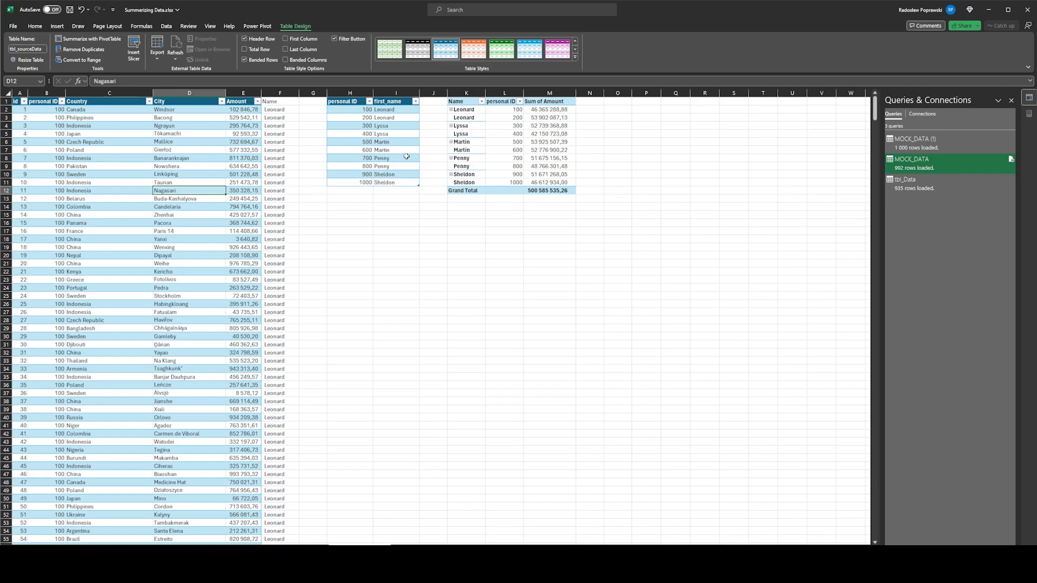
right_click(155, 176)
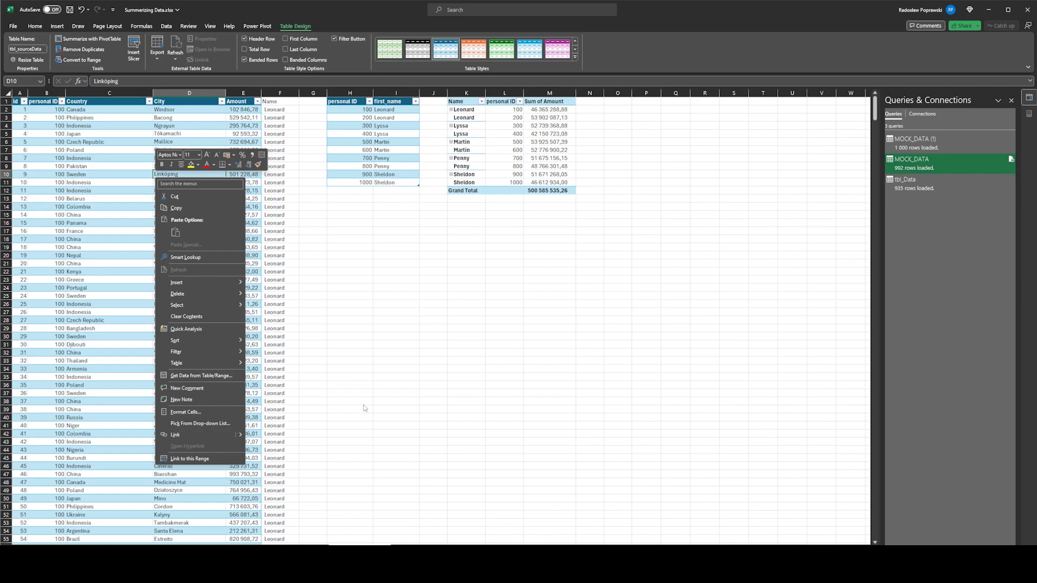
left_click(207, 378)
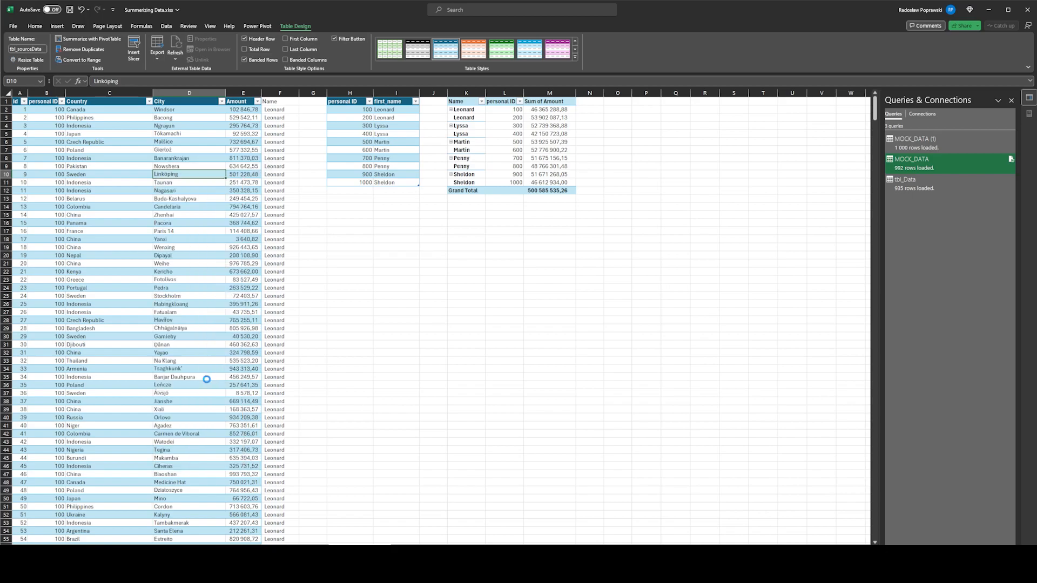
left_click(40, 88)
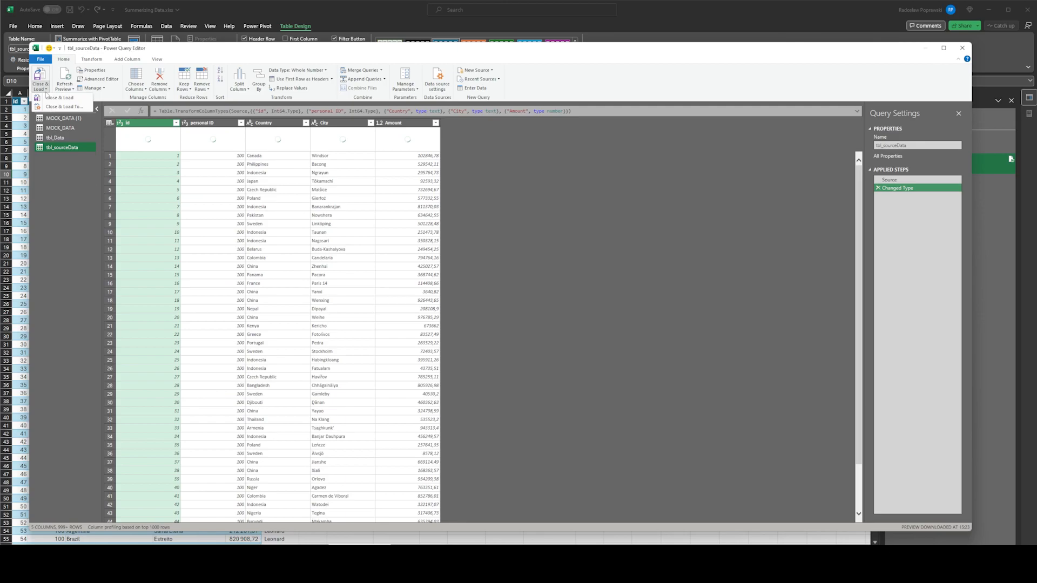
left_click(60, 106)
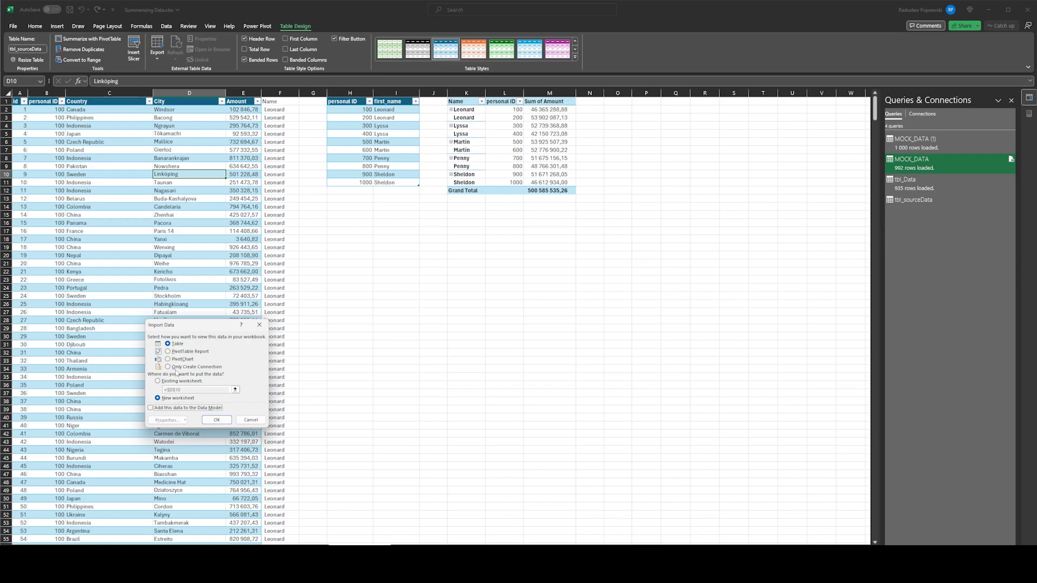
left_click(176, 369)
left_click(151, 408)
left_click(216, 421)
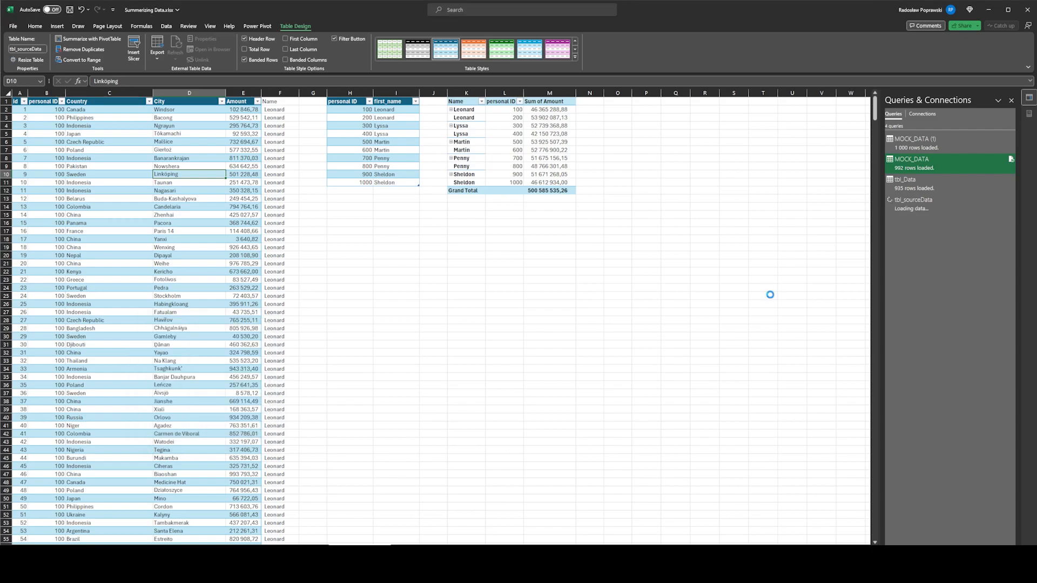
- Bring tbl_Name into Power Query and load it as a connection only, added to the Data Model
right_click(377, 152)
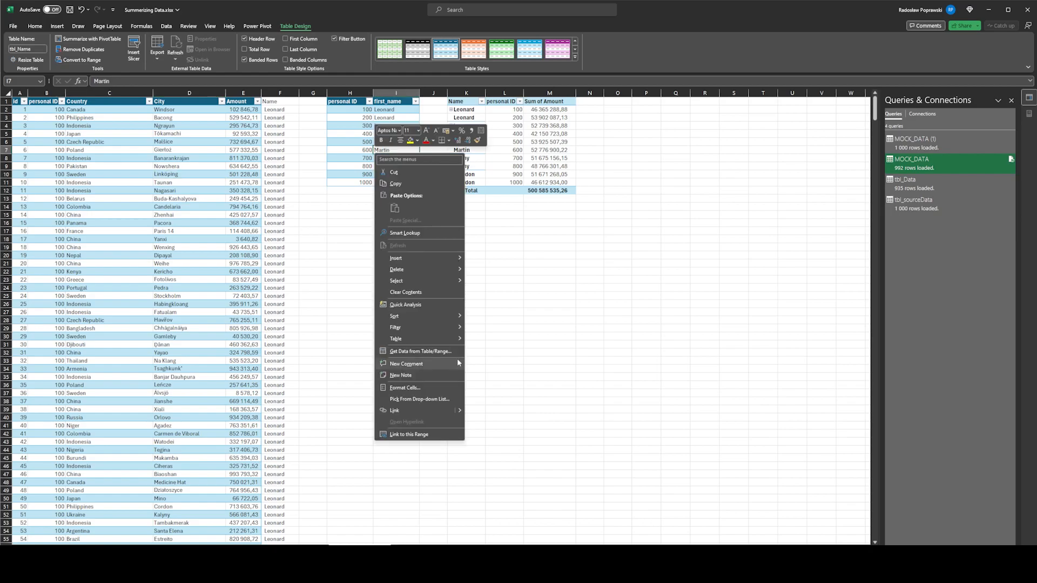
left_click(442, 354)
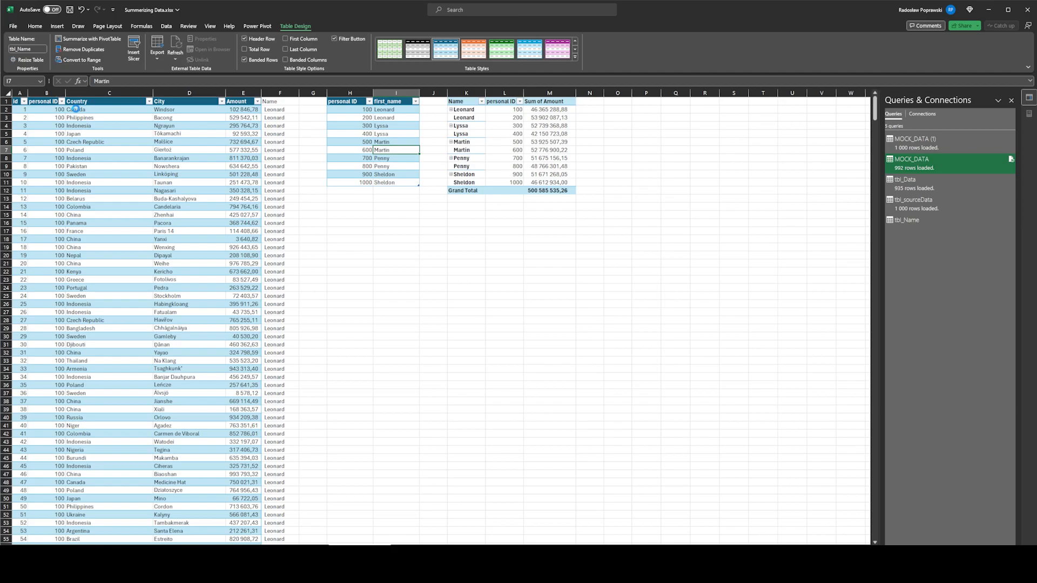
left_click(429, 341)
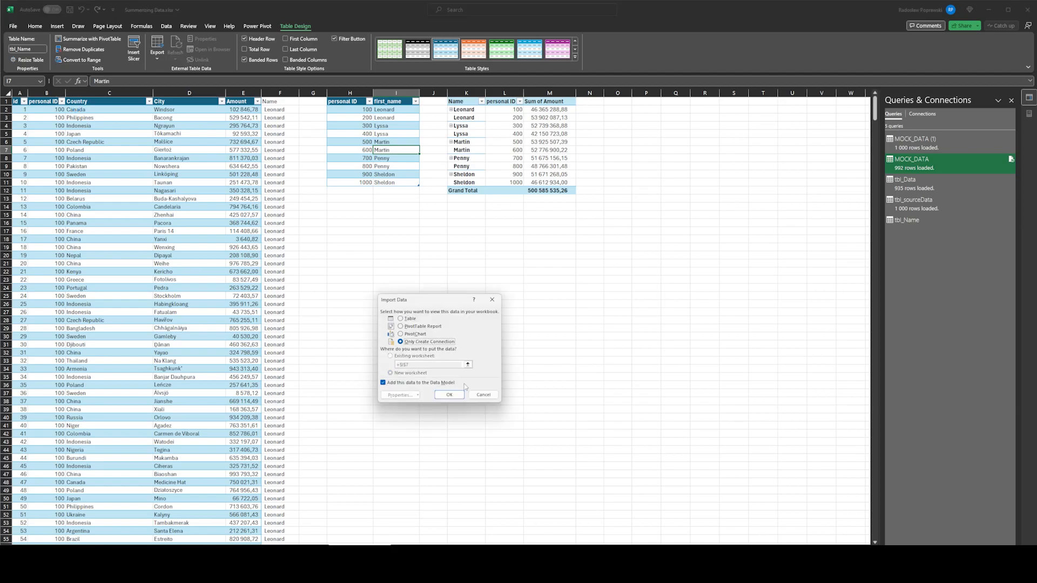
left_click(449, 395)
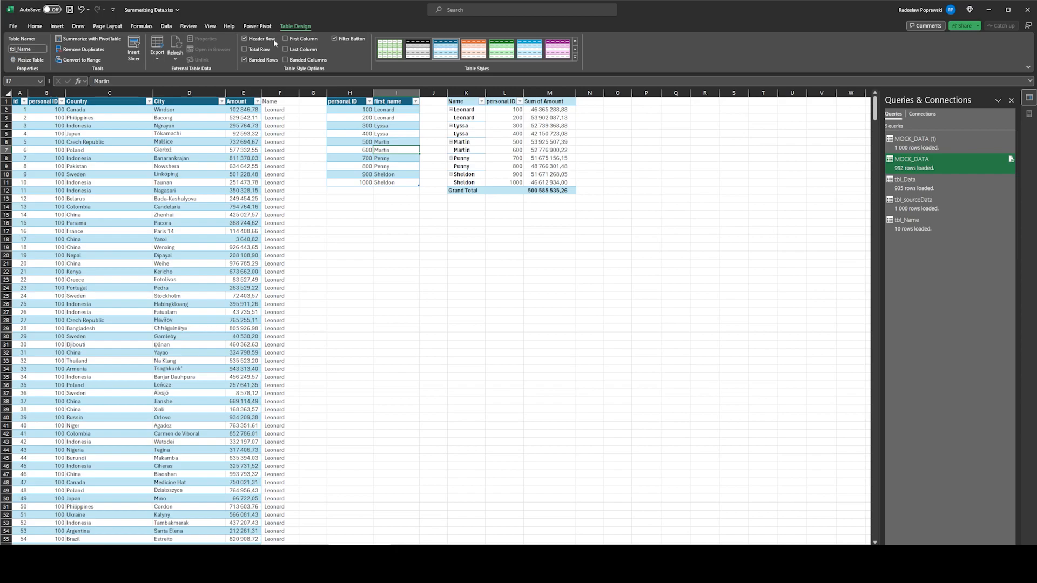
- In the Power Pivot diagram view, create a relationship between personal ID in tbl_sourceData and personal ID in tbl_Name
left_click(257, 26)
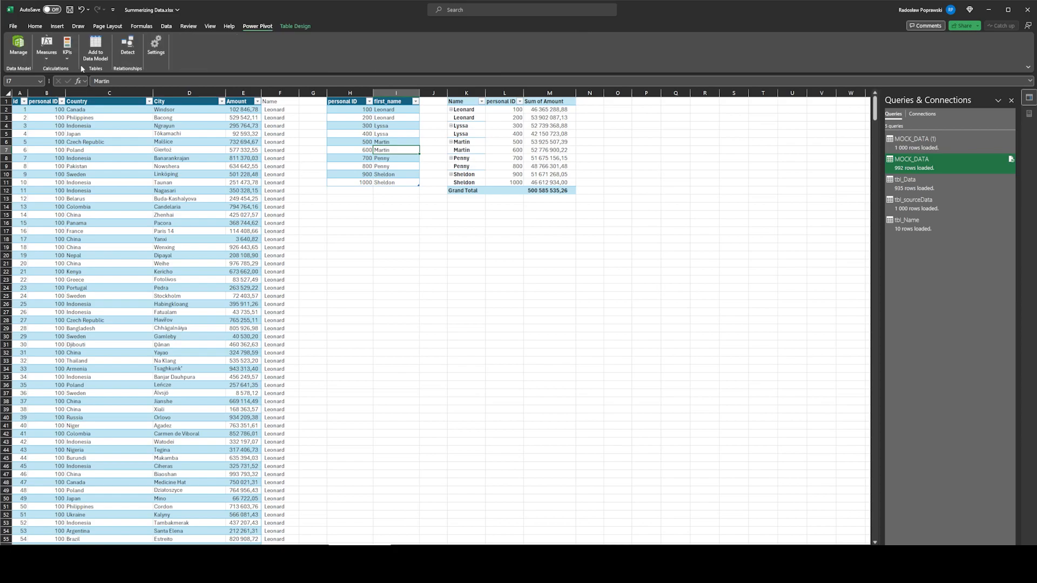
left_click(19, 49)
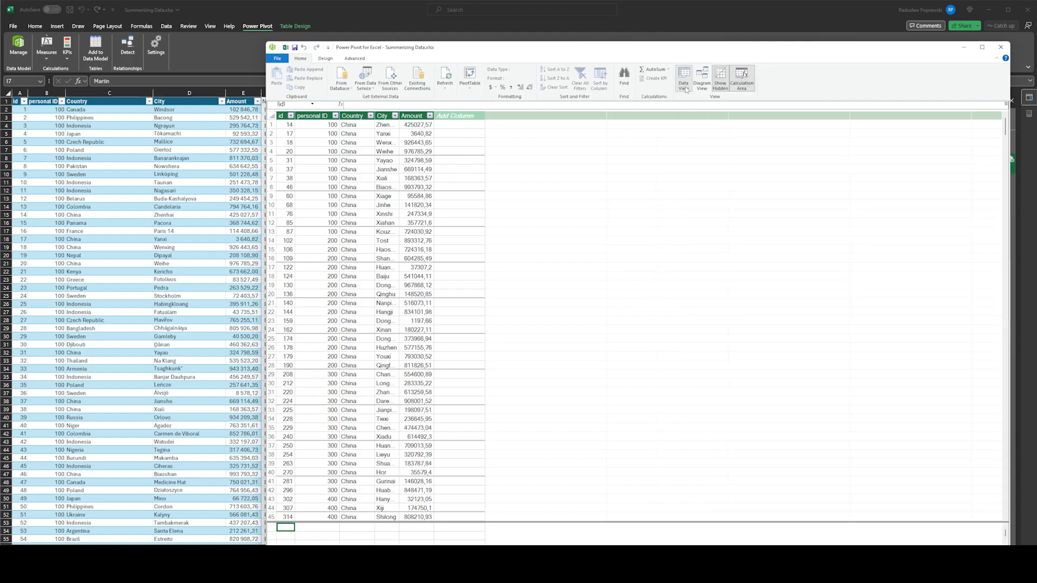
left_click(701, 92)
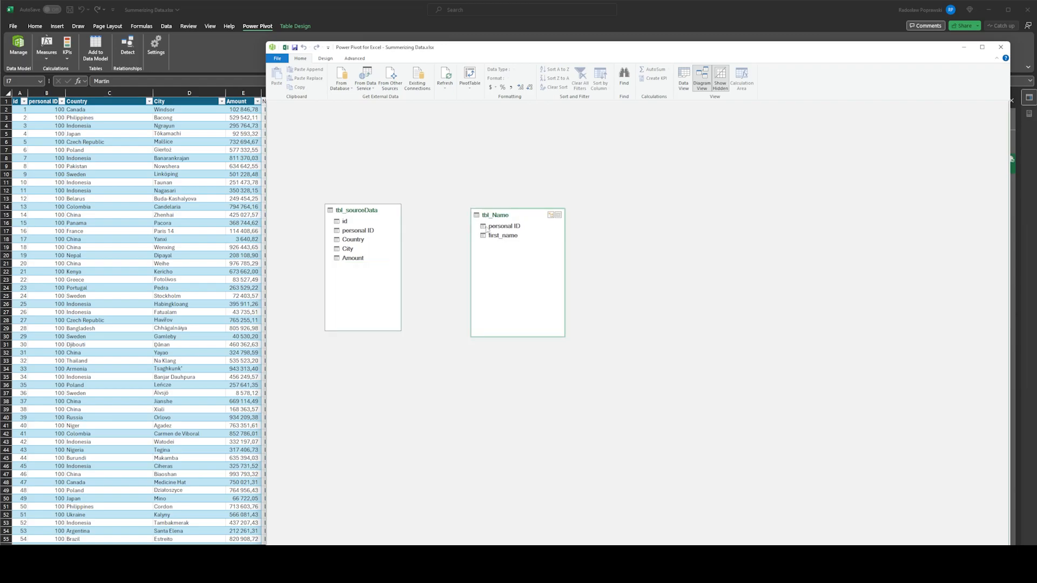
left_click_drag(357, 231, 385, 227)
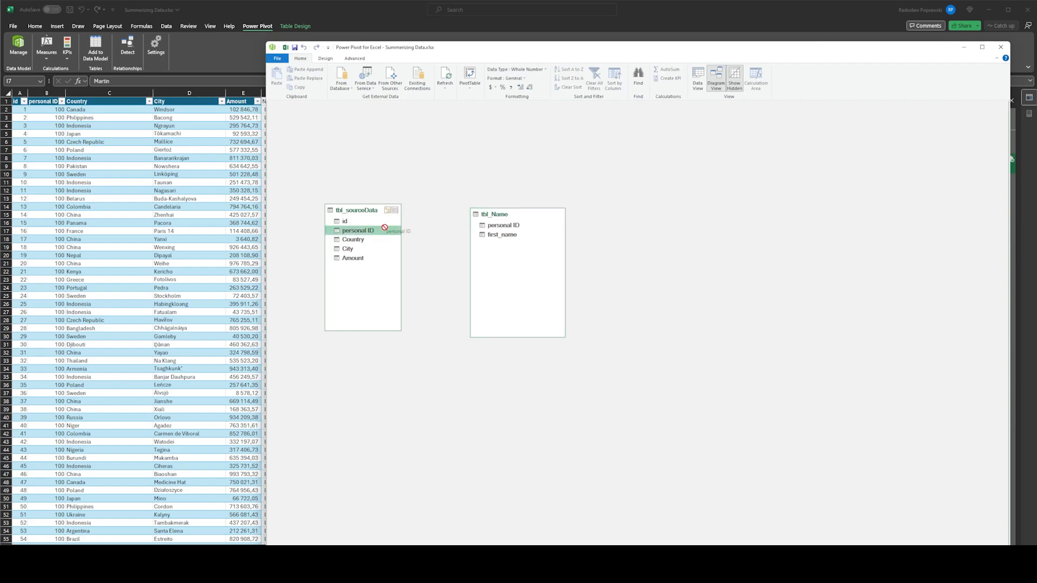
left_click_drag(384, 227, 483, 236)
left_click_drag(502, 225, 351, 231)
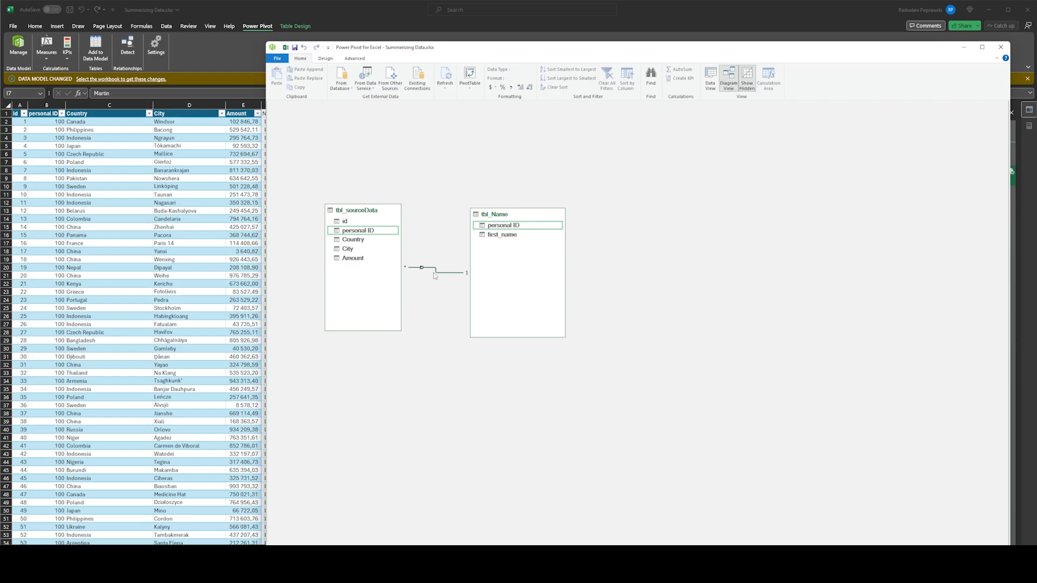
left_click_drag(502, 225, 362, 232)
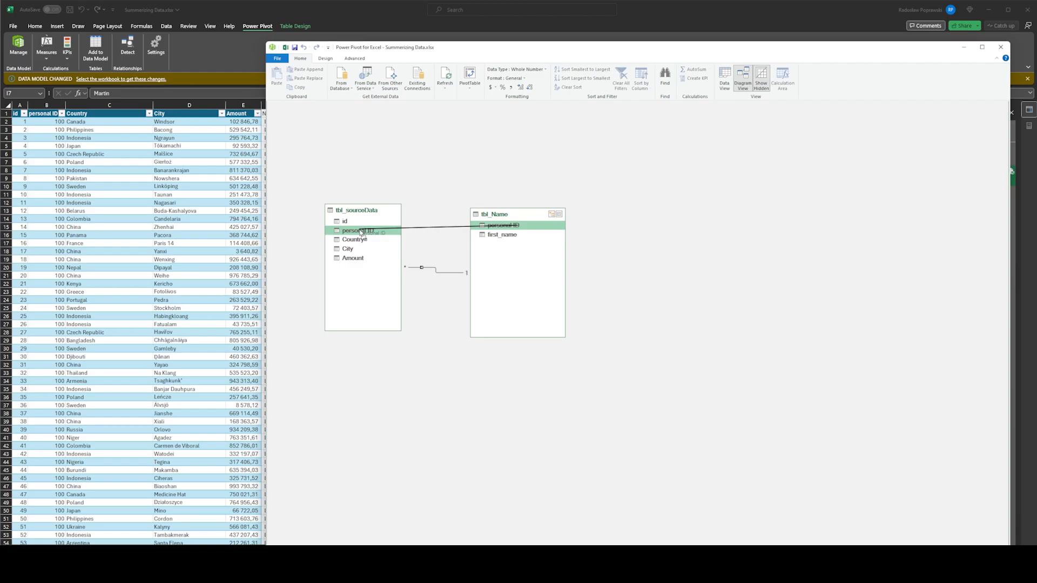
left_click_drag(362, 232, 361, 232)
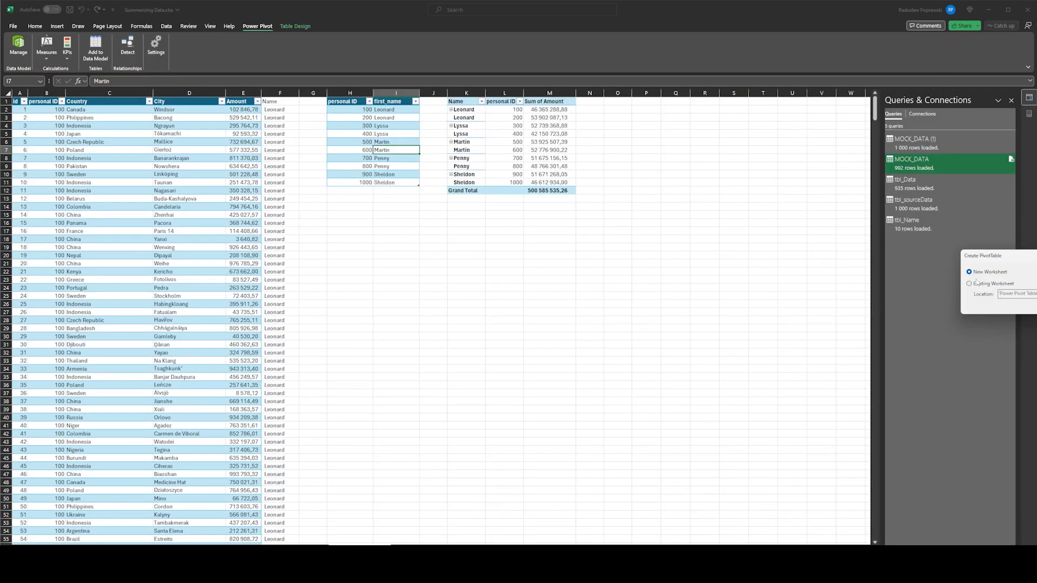
- Insert a PivotTable from the data model on the existing worksheet at cell K15
left_click(977, 282)
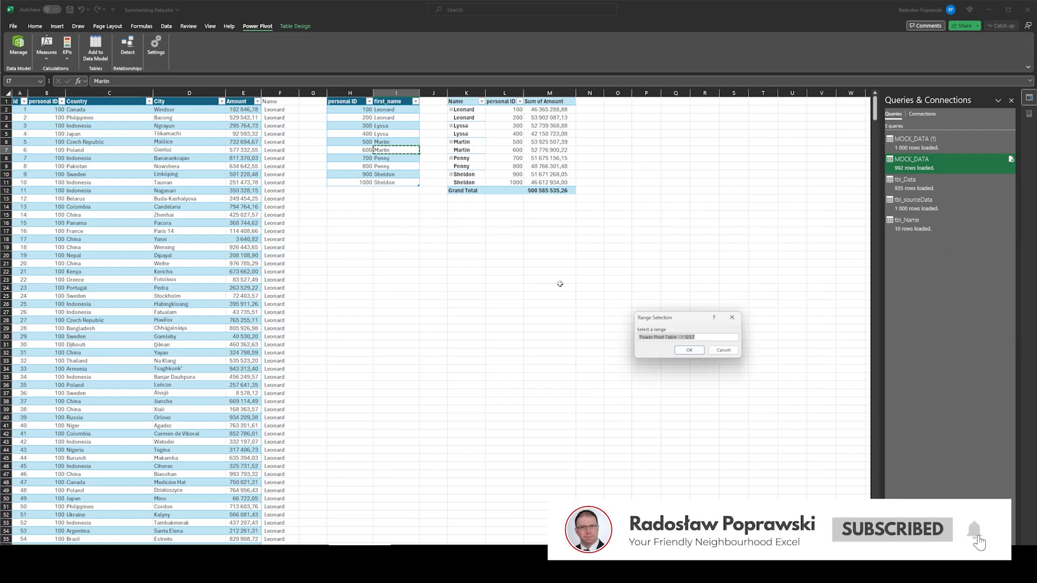
key("Return")
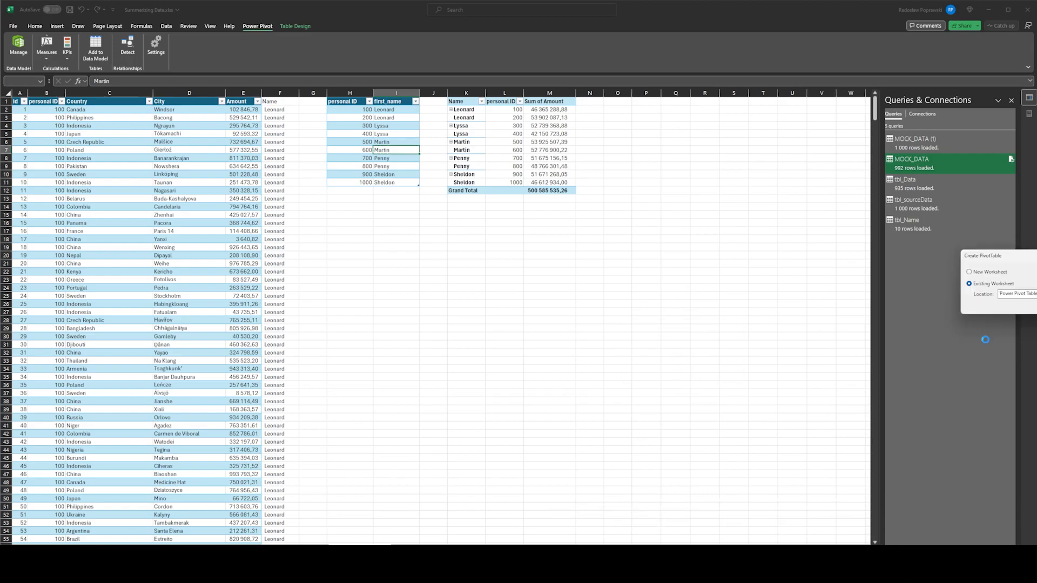
key("Return")
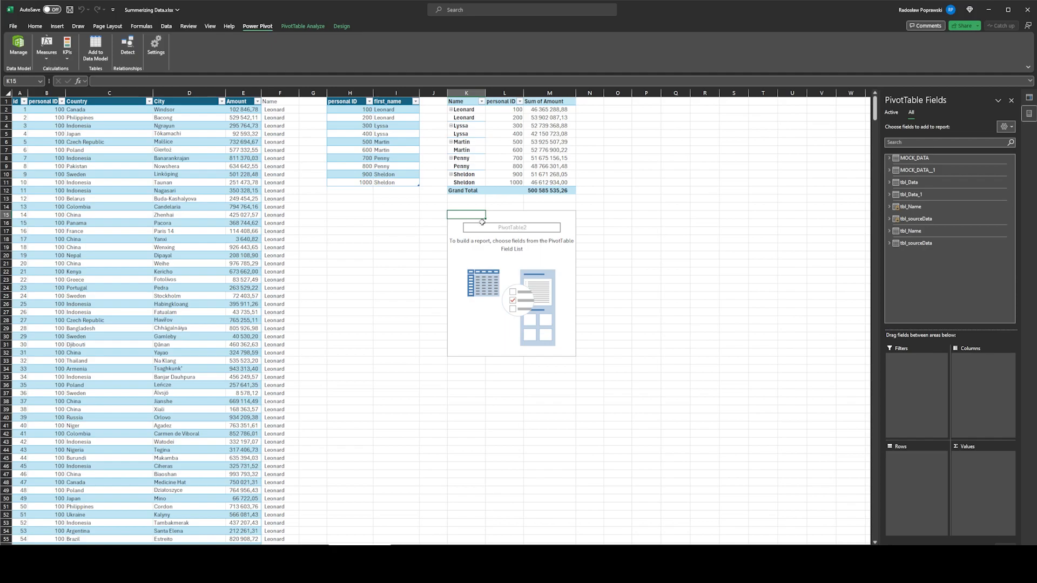
- Add personal ID and first_name from tbl_Name as rows and Amount from tbl_sourceData as summed values in the new PivotTable
left_click(920, 212)
left_click(889, 238)
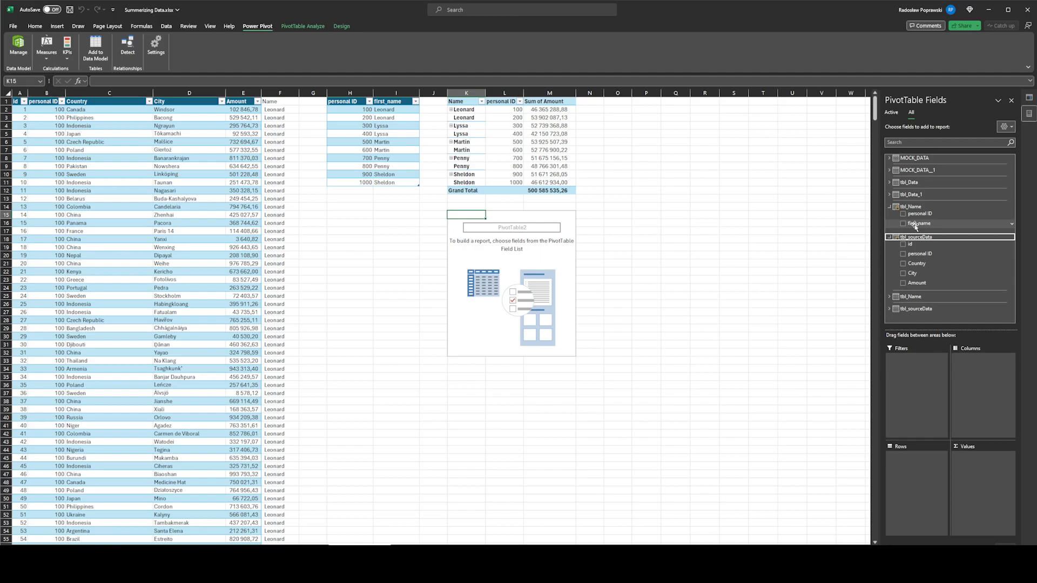
left_click_drag(918, 214, 900, 454)
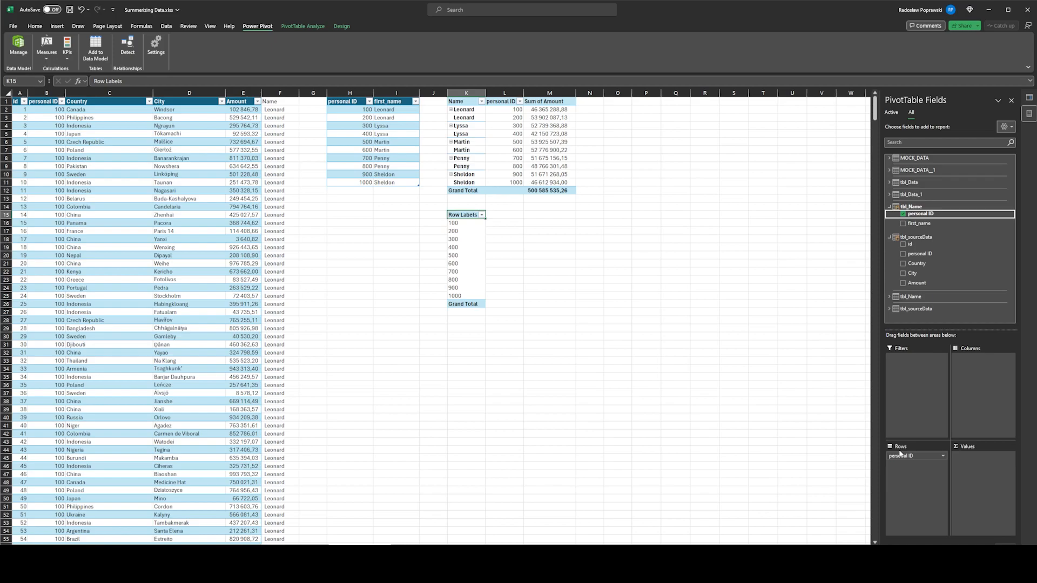
left_click_drag(918, 223, 904, 466)
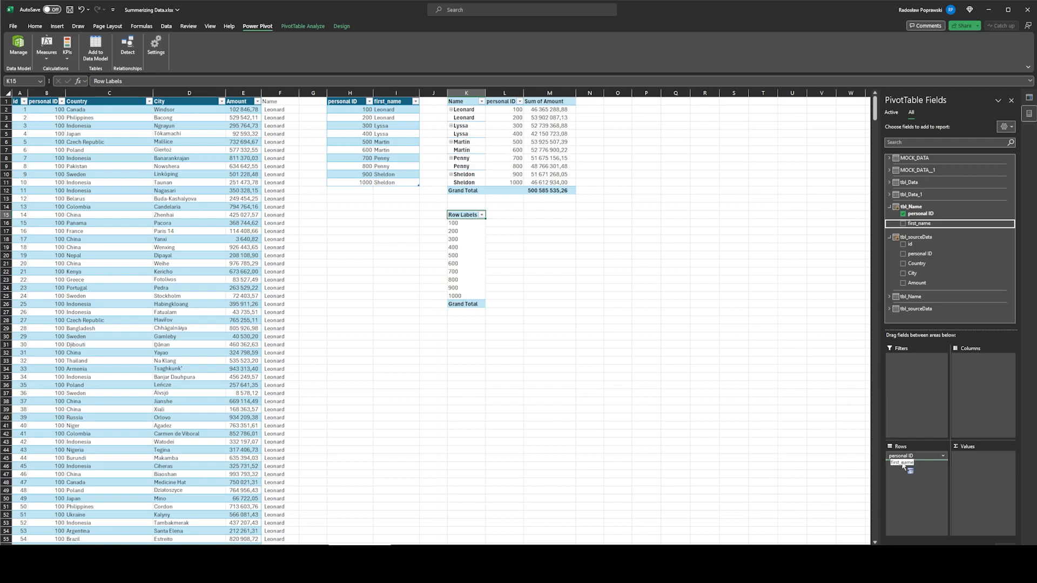
left_click_drag(904, 466, 903, 466)
left_click_drag(918, 282, 975, 497)
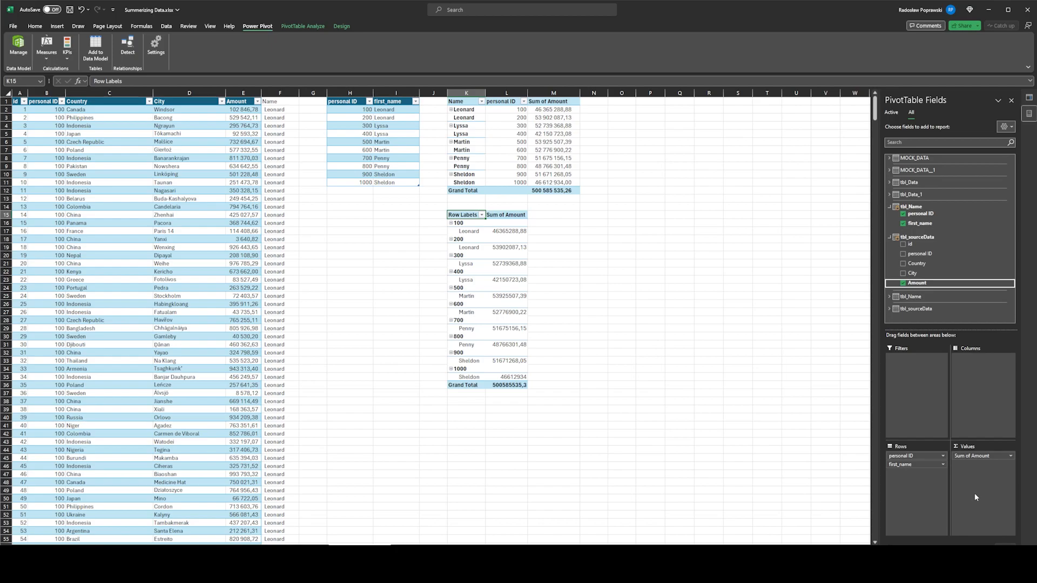
- Show the new PivotTable in tabular form and format Sum of Amount as Accounting with two decimals and no currency symbol
left_click(41, 52)
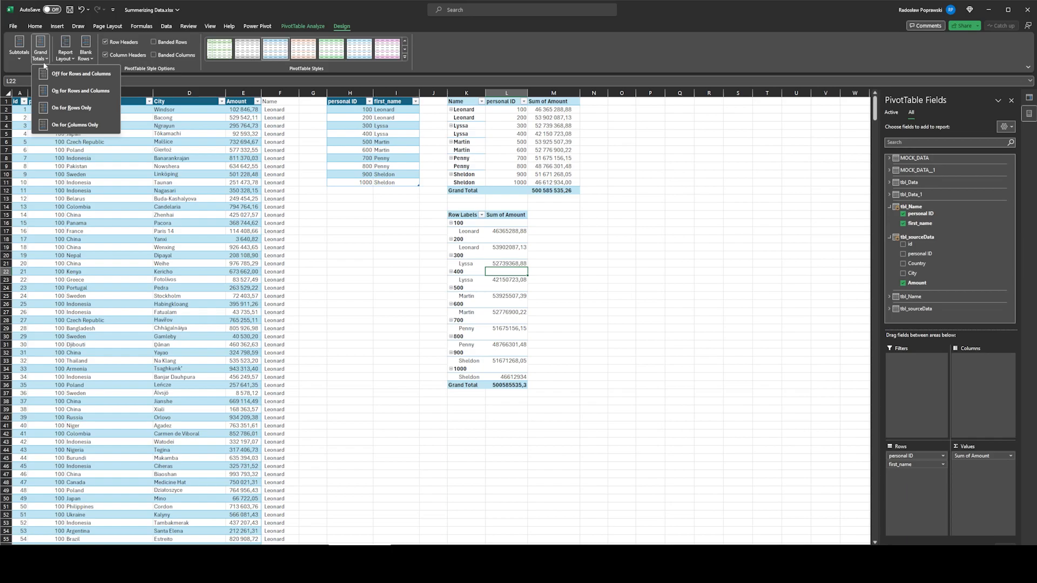
left_click(65, 56)
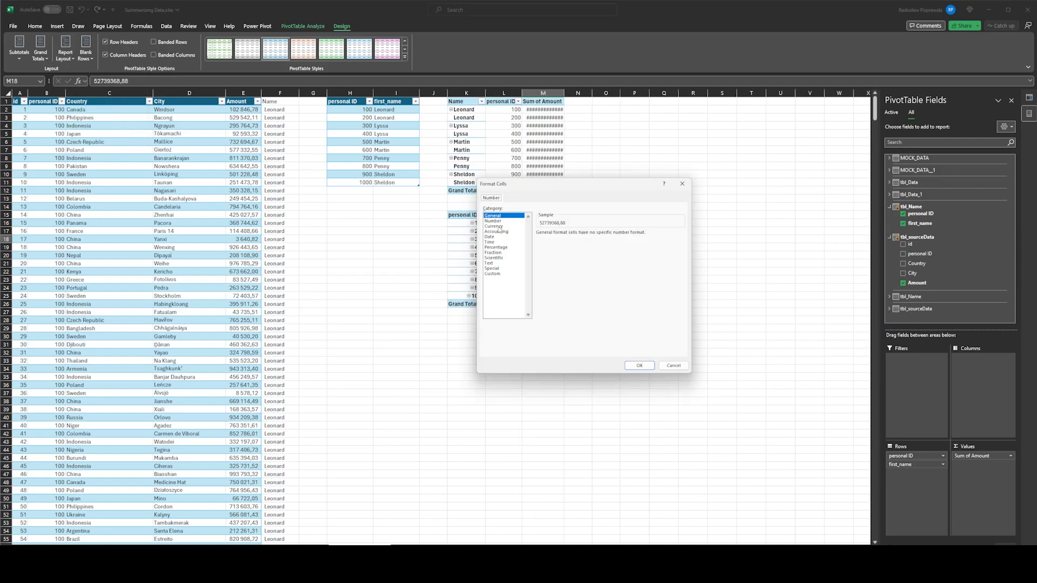
left_click(502, 232)
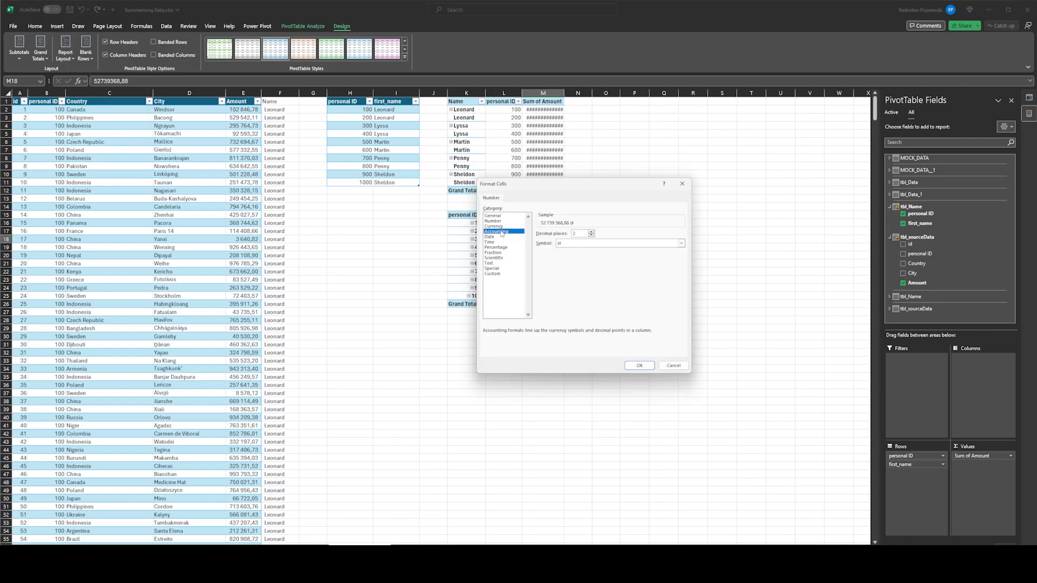
key("Return")
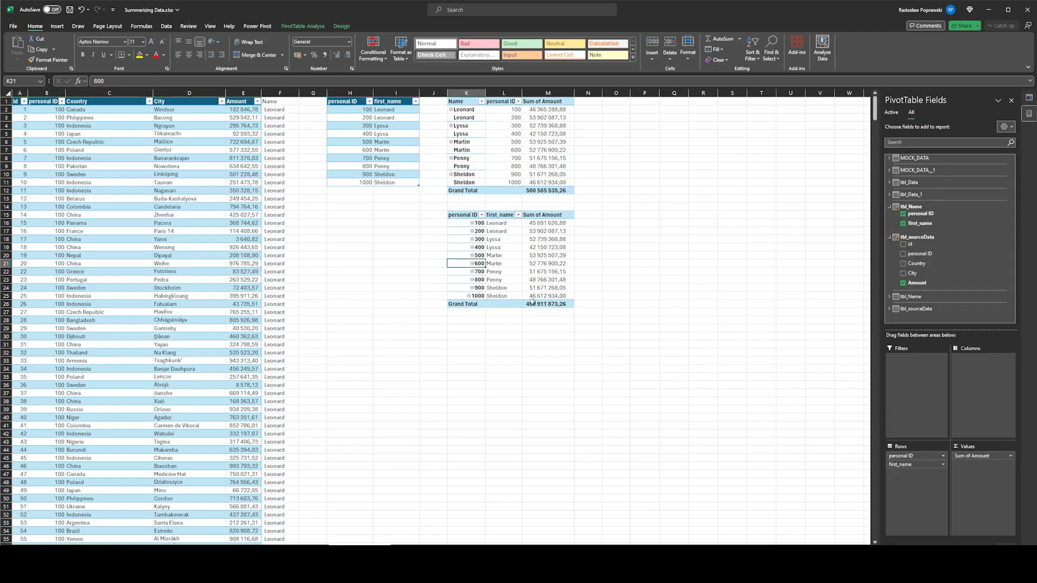
left_click(532, 303)
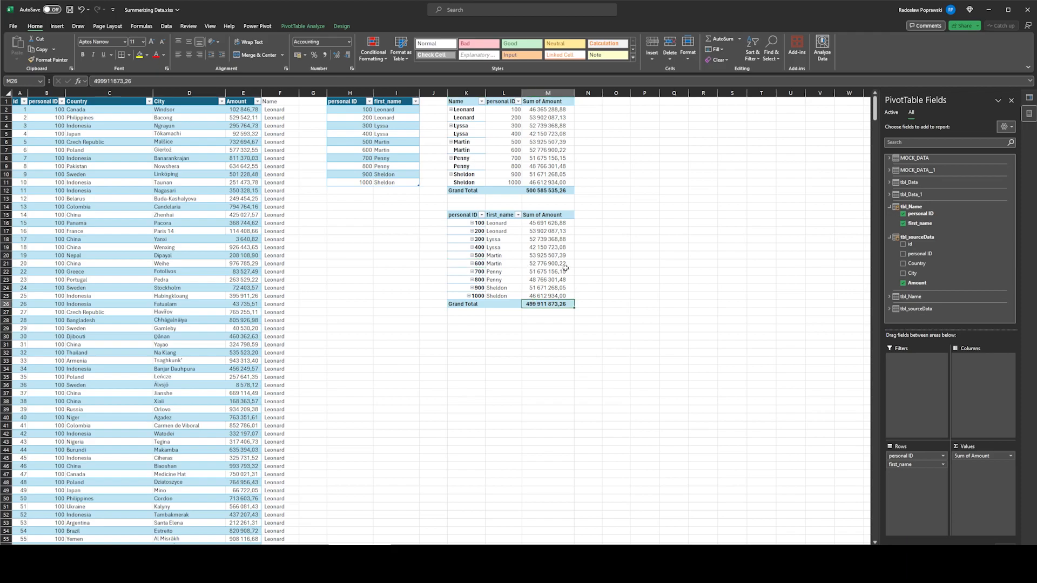